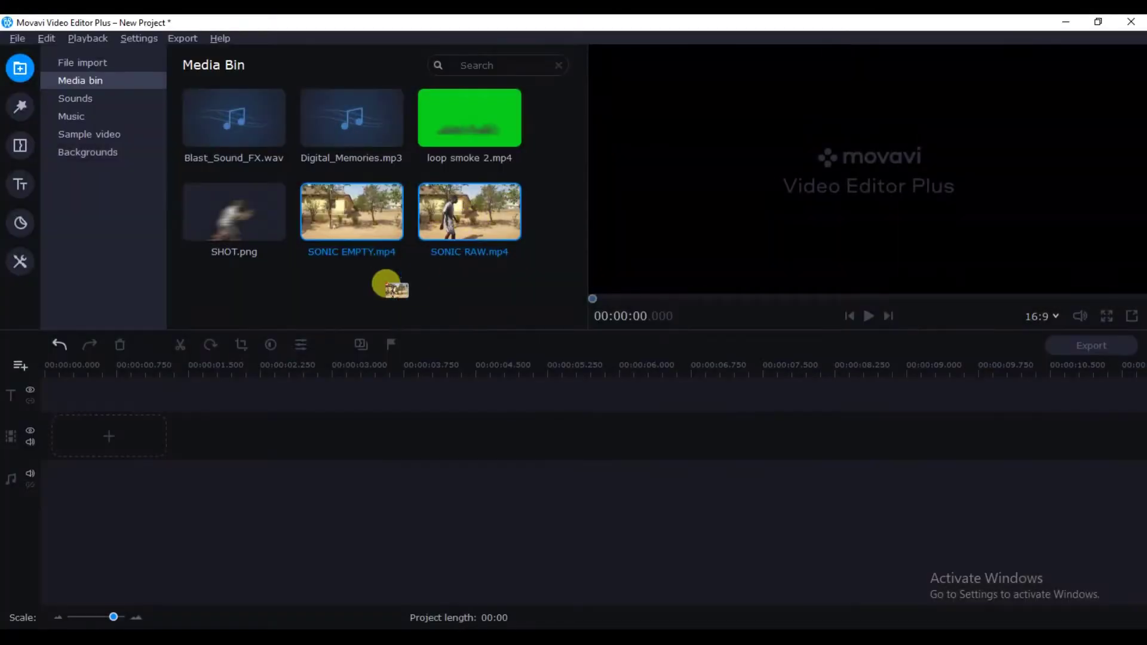
# Step: Drag the two SONIC clips from the Media Bin toward the timeline
pyautogui.moveTo(389, 281); pyautogui.dragTo(77, 436)
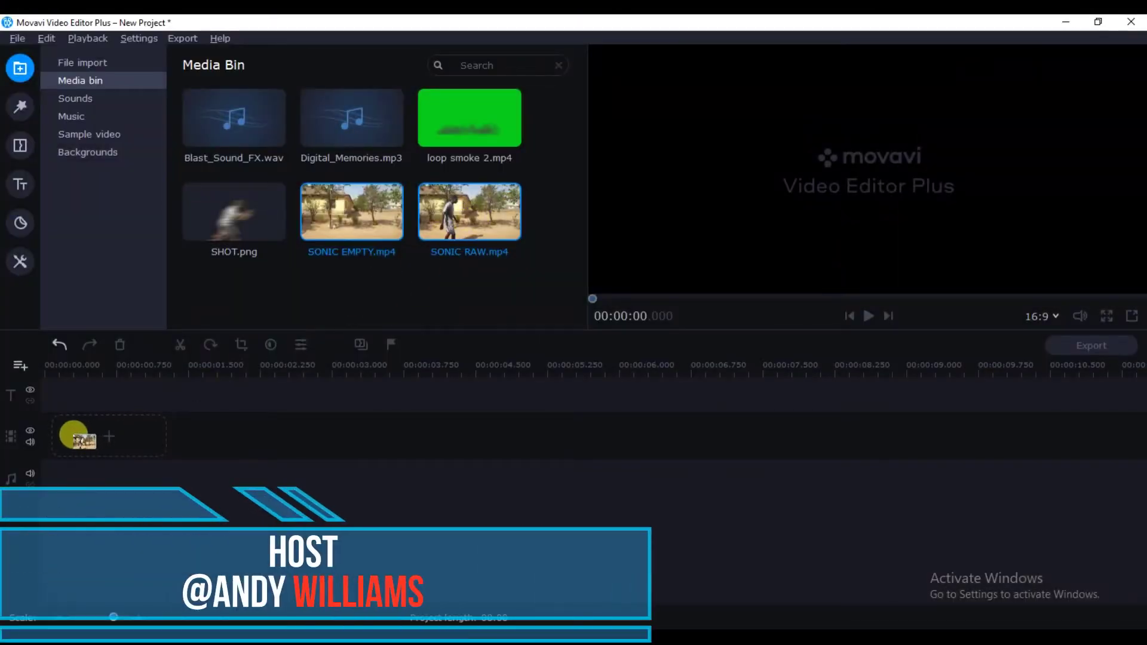
# Step: Place both SONIC clips on the video track, walking clip first, and widen them with zoom
pyautogui.moveTo(146, 429); pyautogui.dragTo(161, 429)
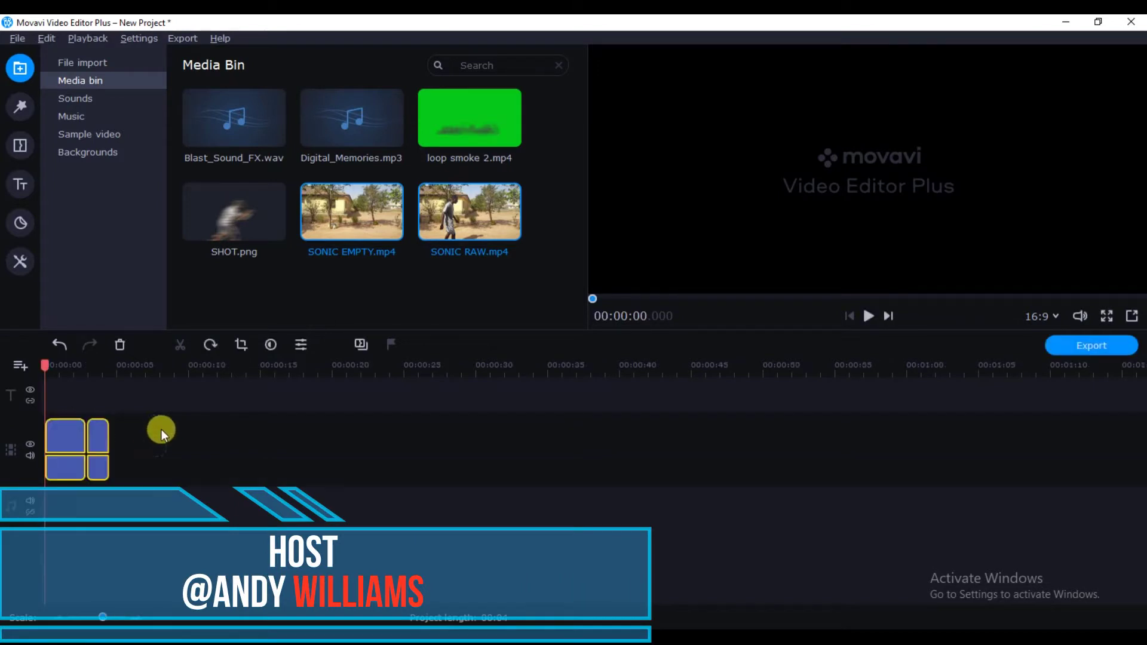
pyautogui.click(61, 437)
pyautogui.moveTo(61, 437); pyautogui.dragTo(108, 437)
pyautogui.moveTo(99, 615); pyautogui.dragTo(122, 616)
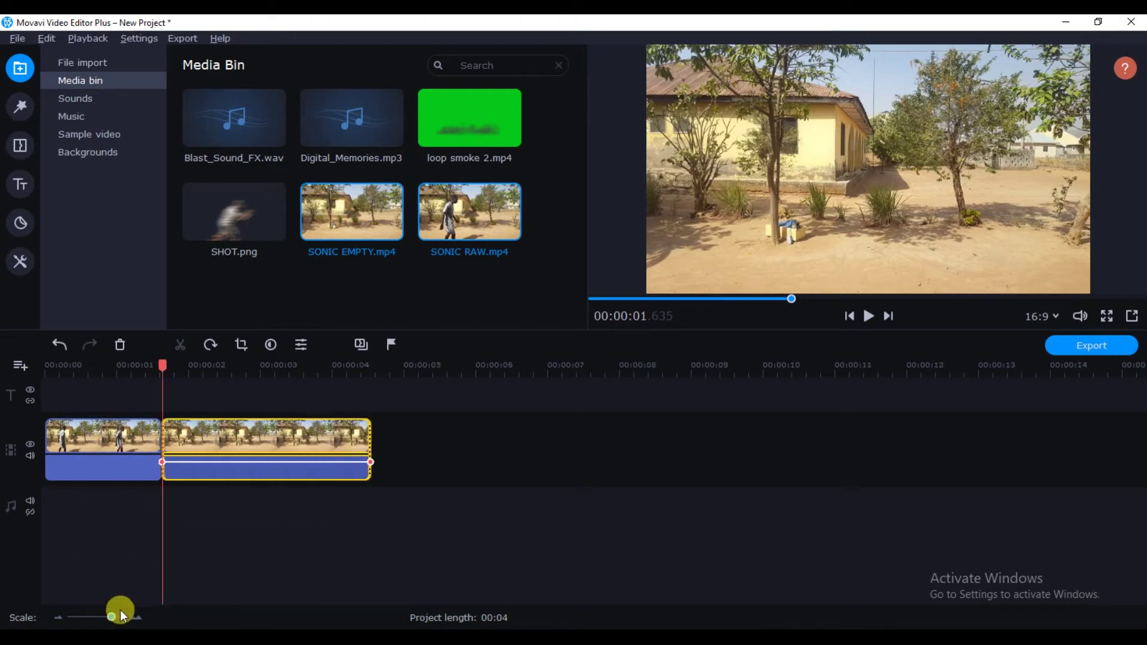
# Step: Play the four-second joined sequence from the start, then drag SHOT.png onto the timeline
pyautogui.click(372, 442)
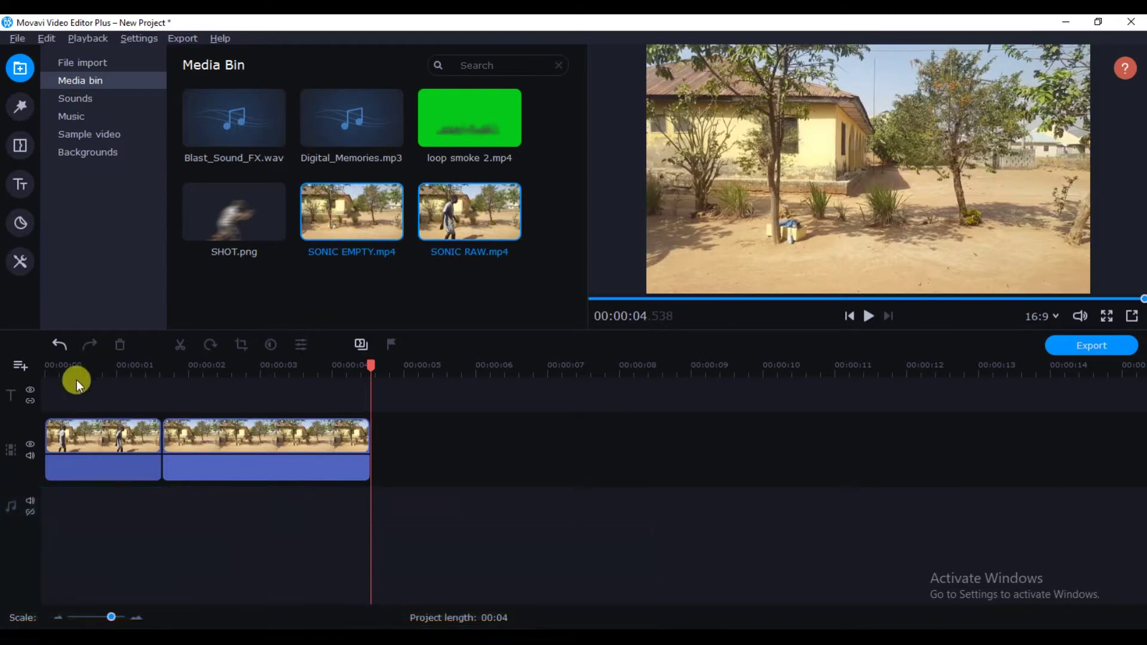
pyautogui.click(46, 366)
pyautogui.press('space')
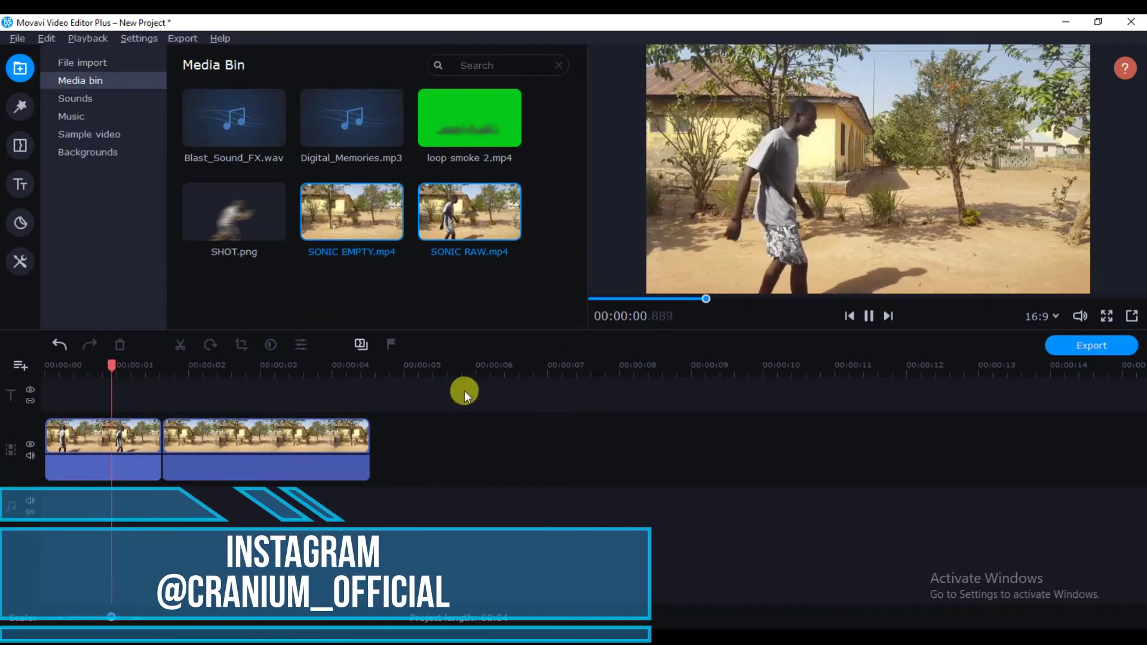
pyautogui.press('space')
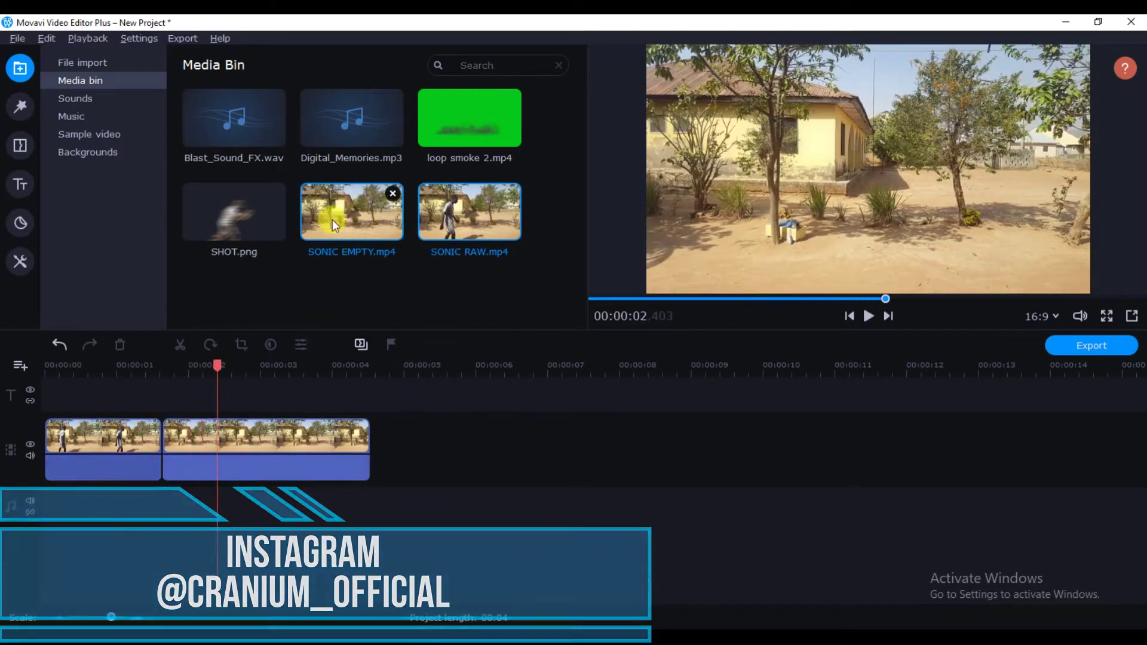
pyautogui.moveTo(281, 236); pyautogui.dragTo(166, 388)
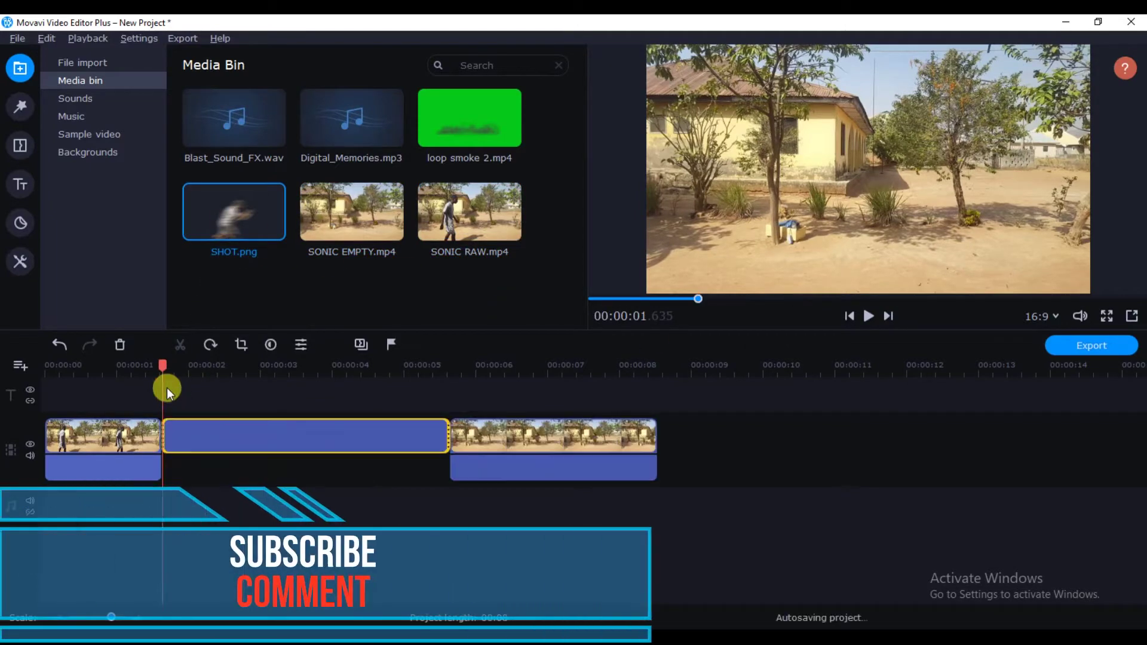
# Step: Move SHOT.png to its own overlay track and trim it to a short flash at 1.6 s
pyautogui.moveTo(321, 426); pyautogui.dragTo(325, 394)
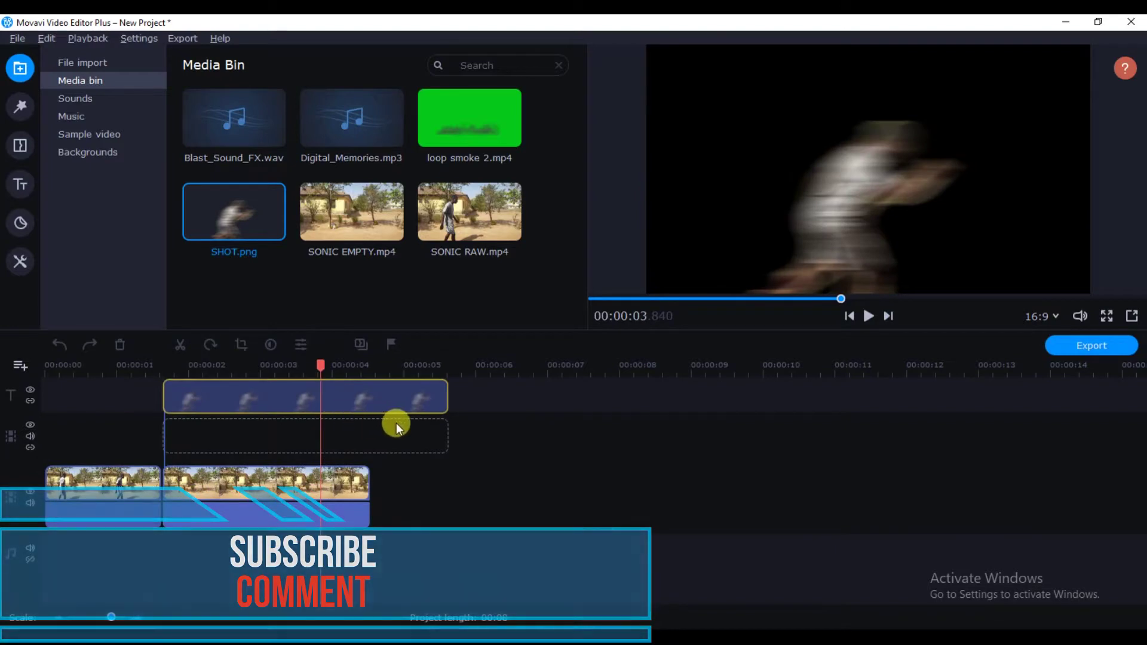
pyautogui.moveTo(442, 444); pyautogui.dragTo(245, 431)
pyautogui.moveTo(113, 616); pyautogui.dragTo(114, 618)
pyautogui.moveTo(564, 446); pyautogui.dragTo(418, 442)
pyautogui.click(252, 441)
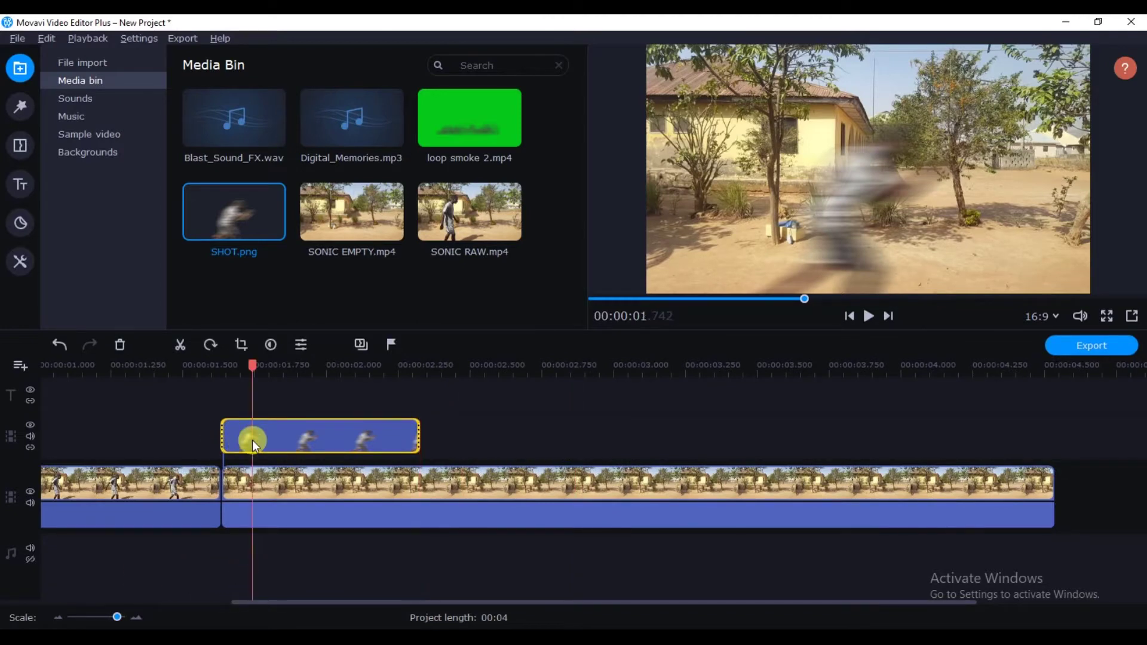
pyautogui.click(13, 223)
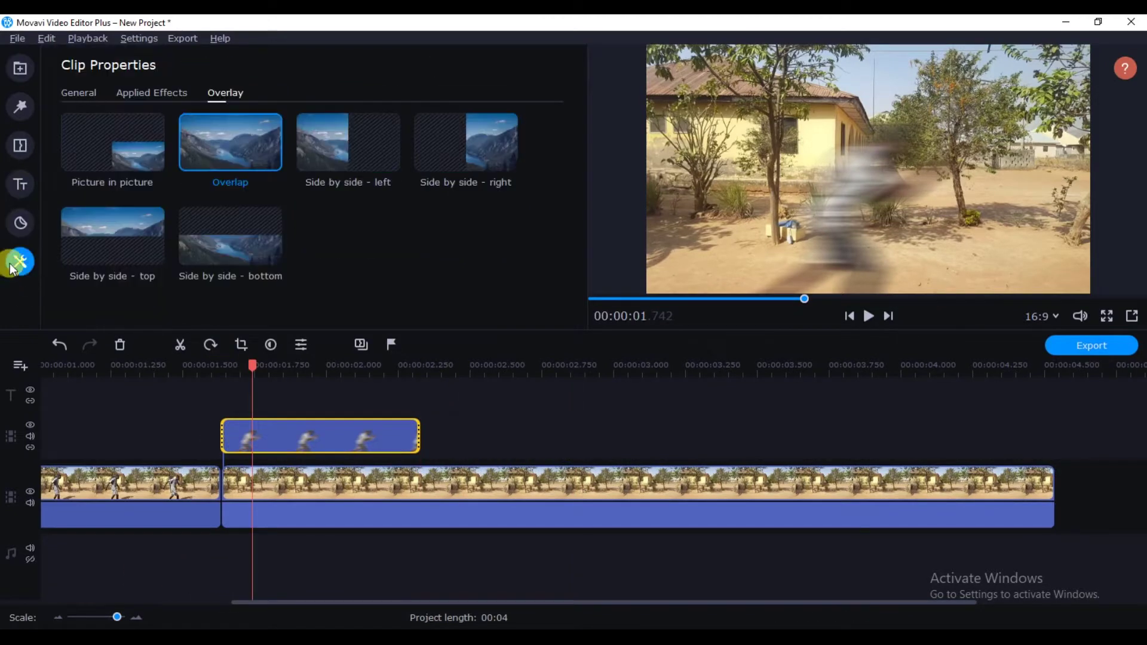
# Step: Add keyframe animation to the SHOT.png overlay, repositioning the blurred figure at the 1.950 s keyframe
pyautogui.click(17, 261)
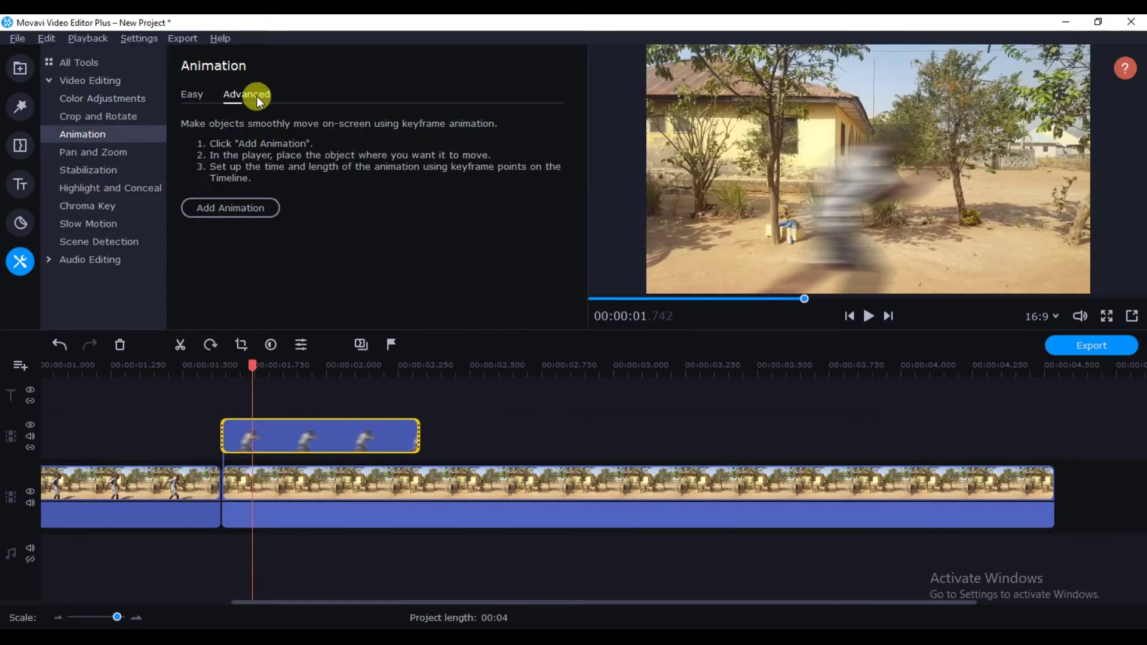
pyautogui.click(248, 205)
pyautogui.moveTo(255, 422); pyautogui.dragTo(223, 424)
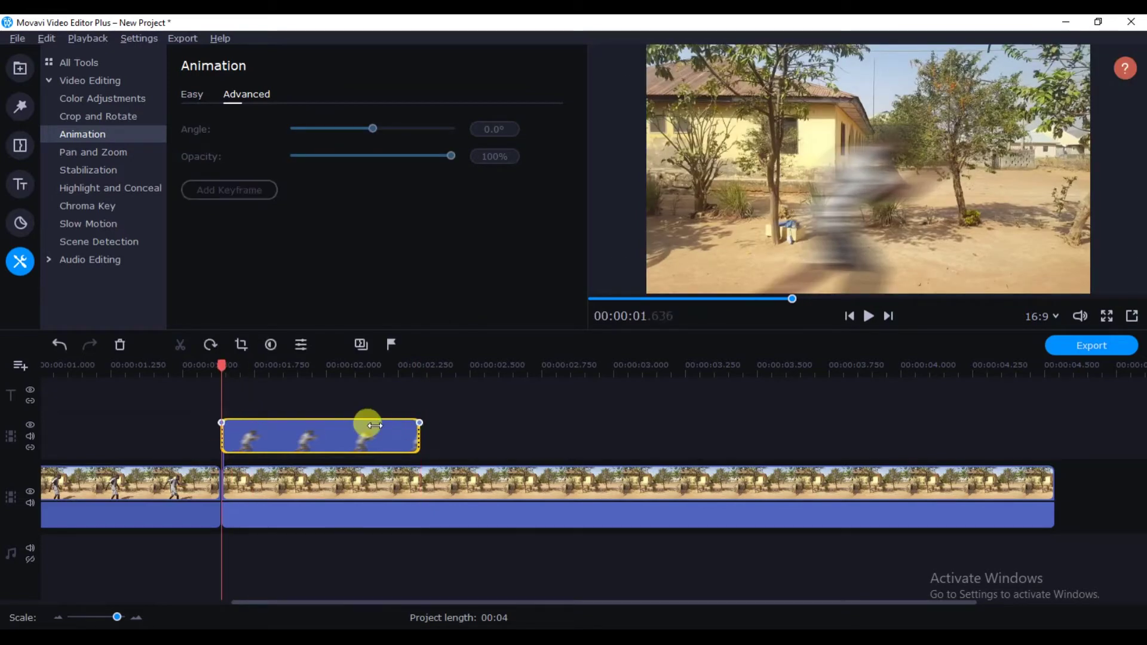
pyautogui.doubleClick(311, 428)
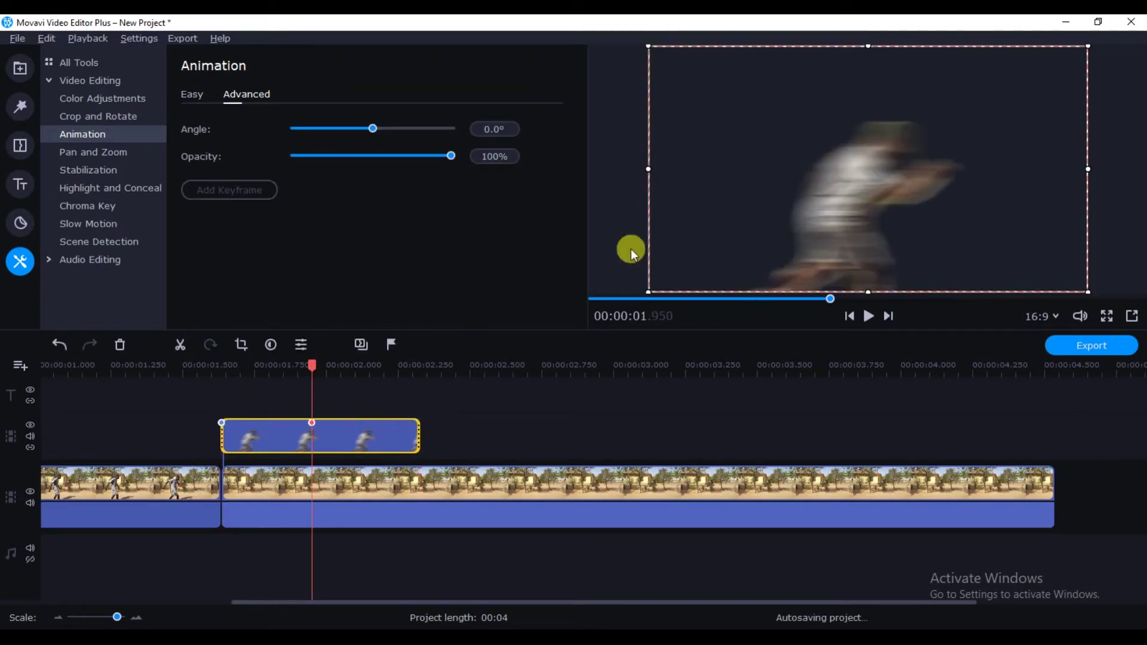
pyautogui.moveTo(631, 249); pyautogui.dragTo(1045, 170)
pyautogui.click(515, 422)
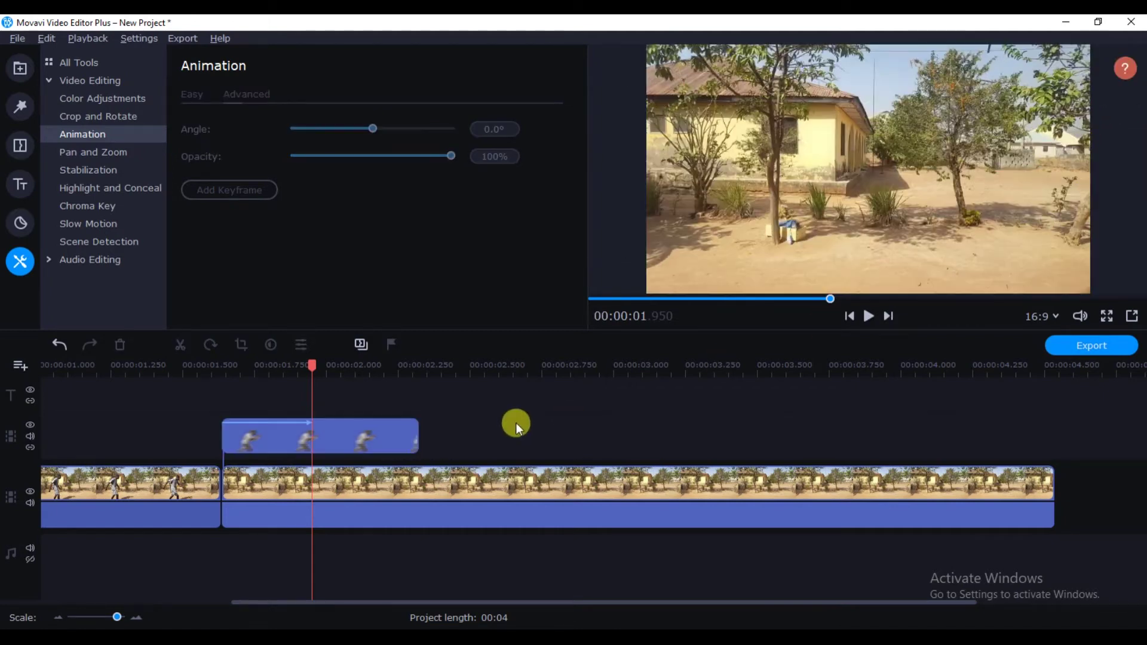
# Step: Preview the dash animation from 1.13 seconds
pyautogui.click(162, 367)
pyautogui.moveTo(117, 617); pyautogui.dragTo(111, 617)
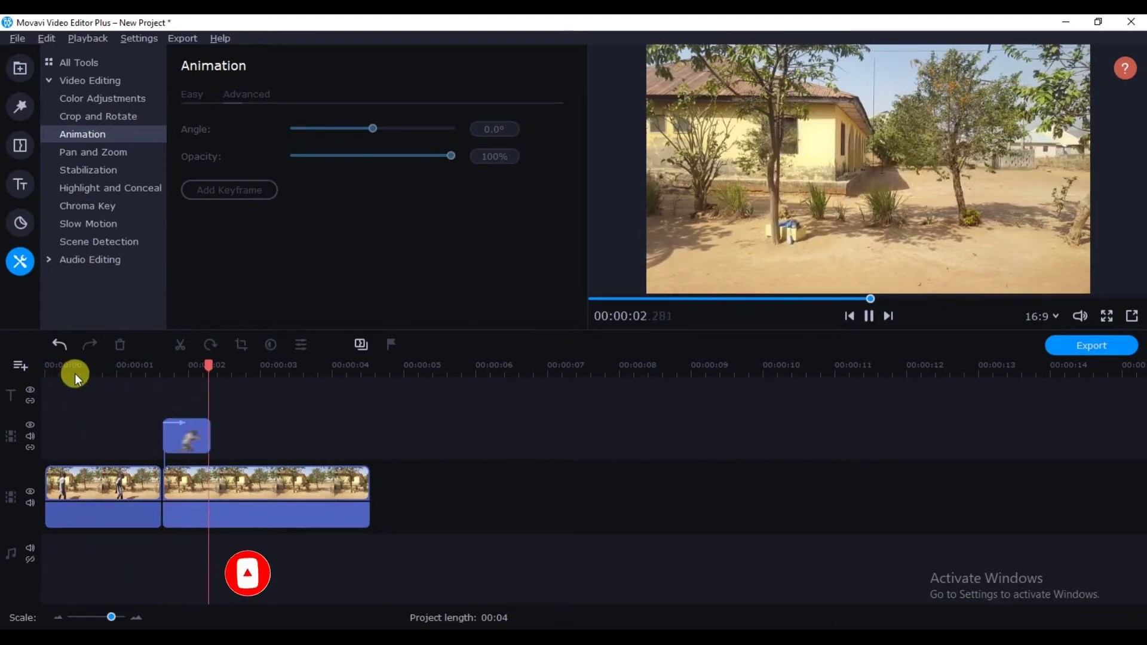
pyautogui.click(189, 454)
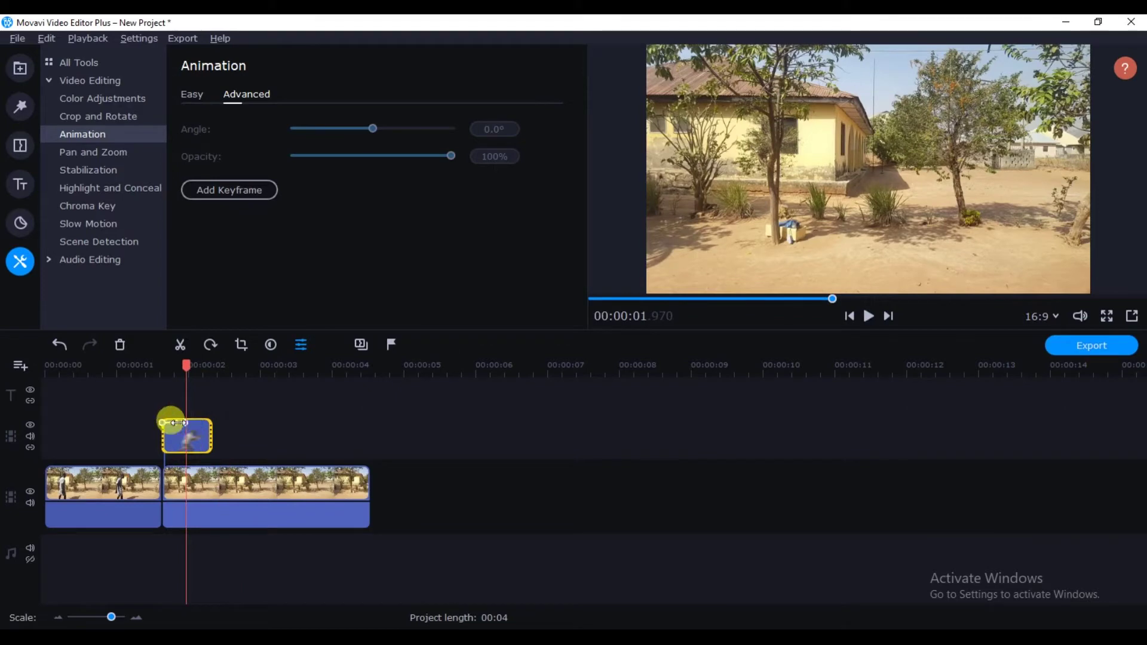
pyautogui.click(125, 367)
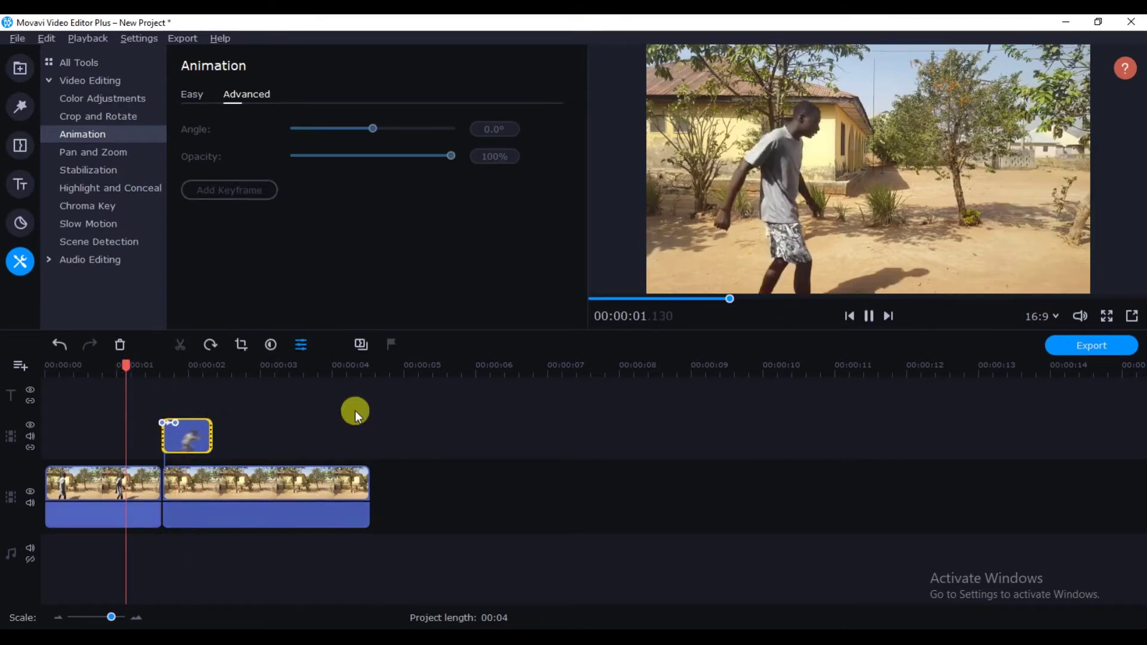
pyautogui.press('space')
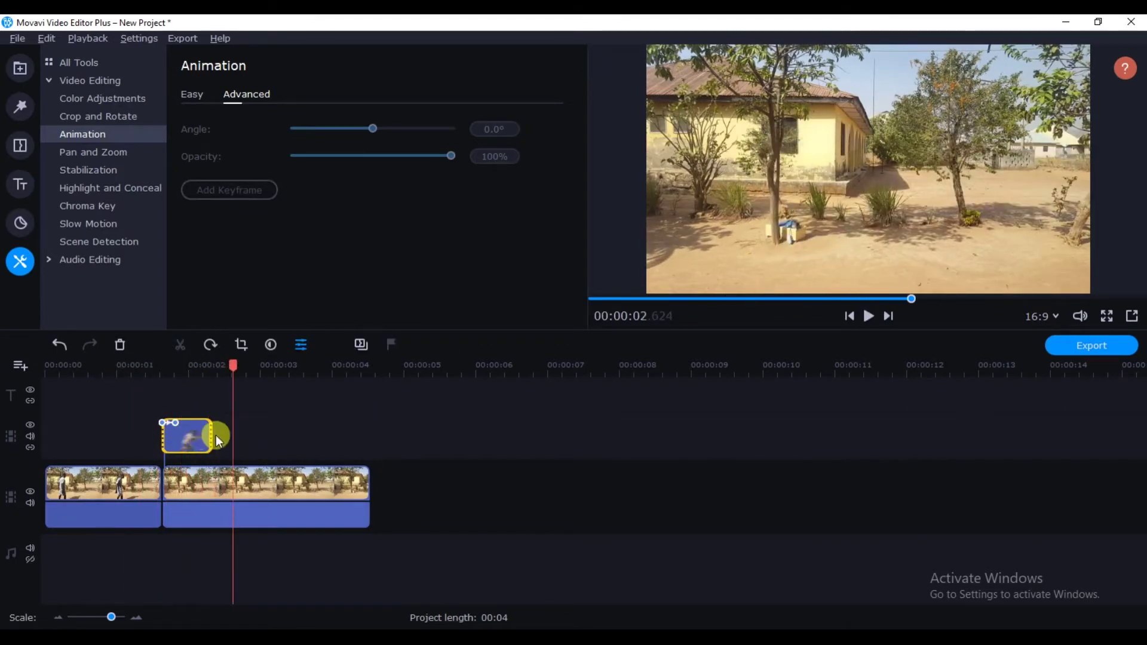
# Step: Trim the overlay to end around 2.07 s, move the keyframe earlier, and replay the dash
pyautogui.moveTo(211, 439); pyautogui.dragTo(194, 439)
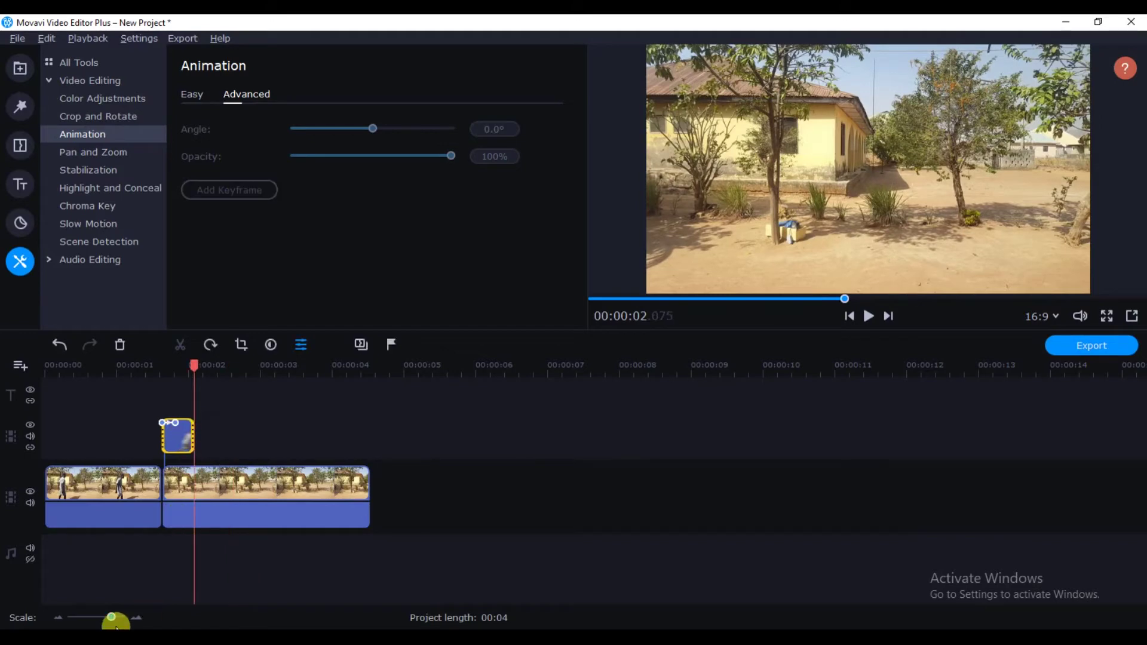
pyautogui.moveTo(115, 625); pyautogui.dragTo(117, 619)
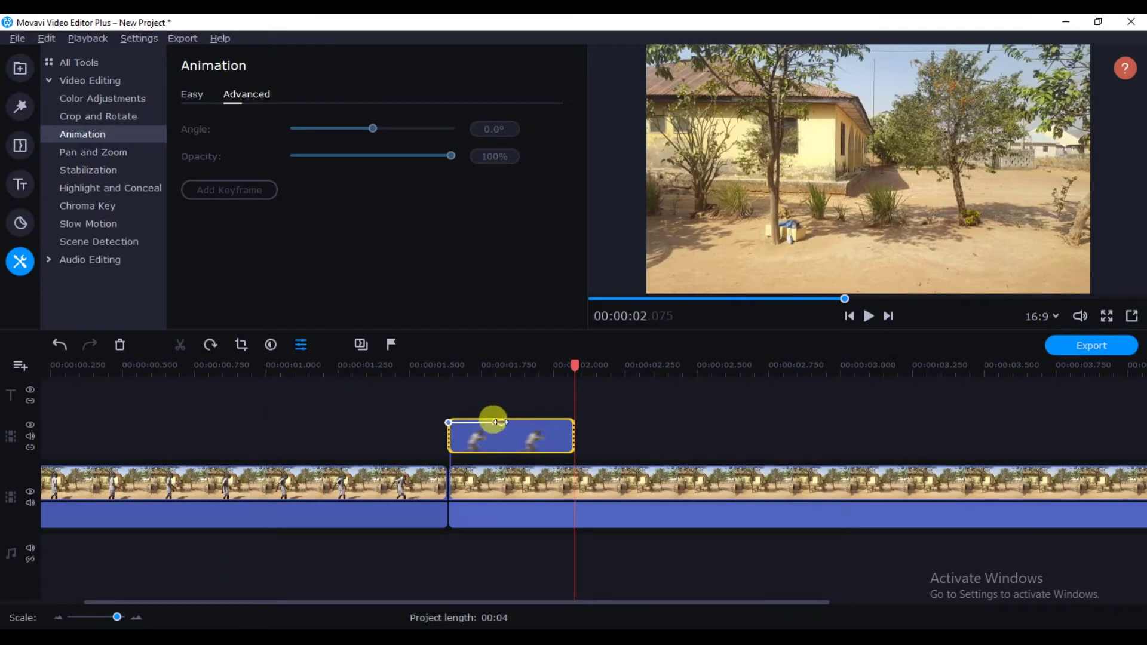
pyautogui.moveTo(500, 422); pyautogui.dragTo(475, 422)
pyautogui.click(392, 417)
pyautogui.click(306, 363)
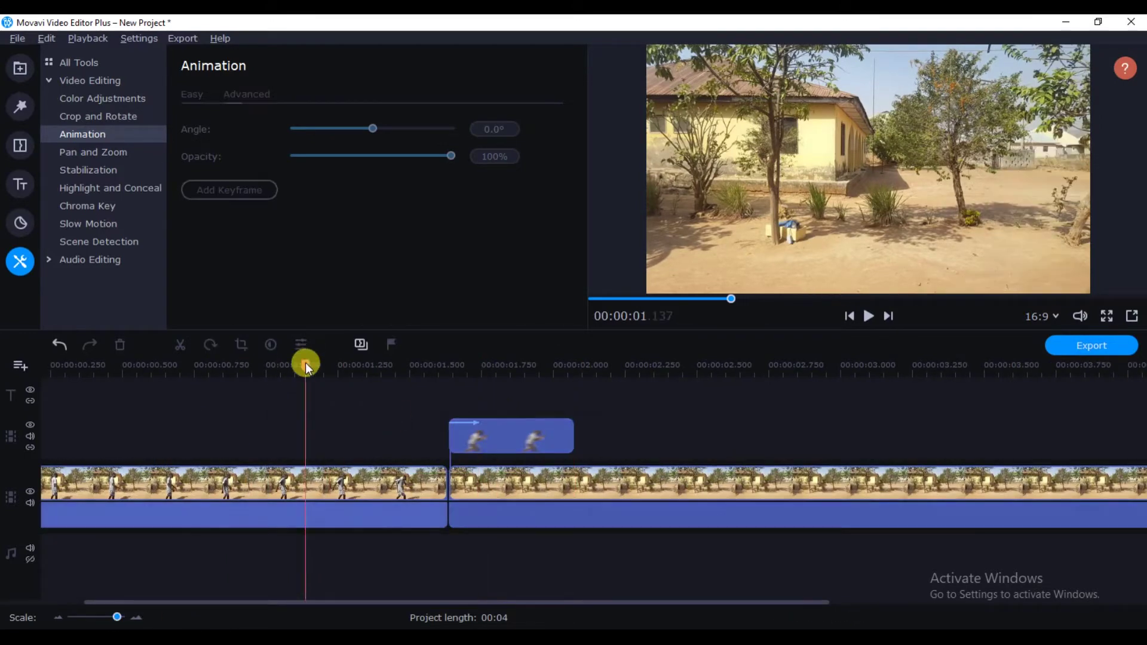
pyautogui.press('space')
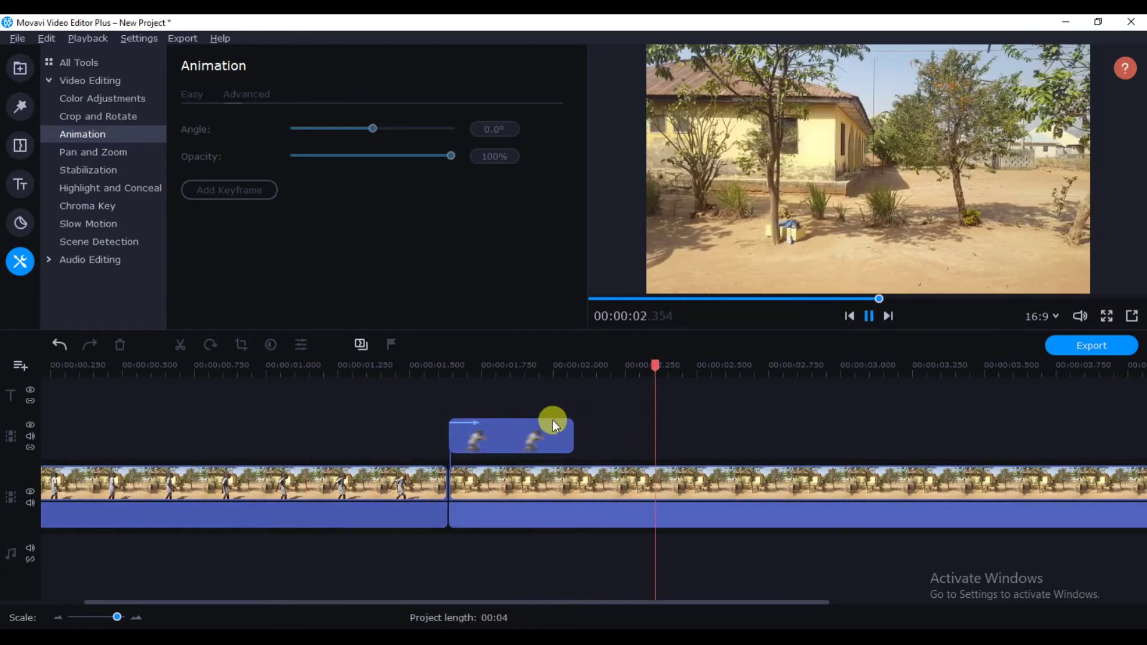
pyautogui.press('space')
pyautogui.click(98, 617)
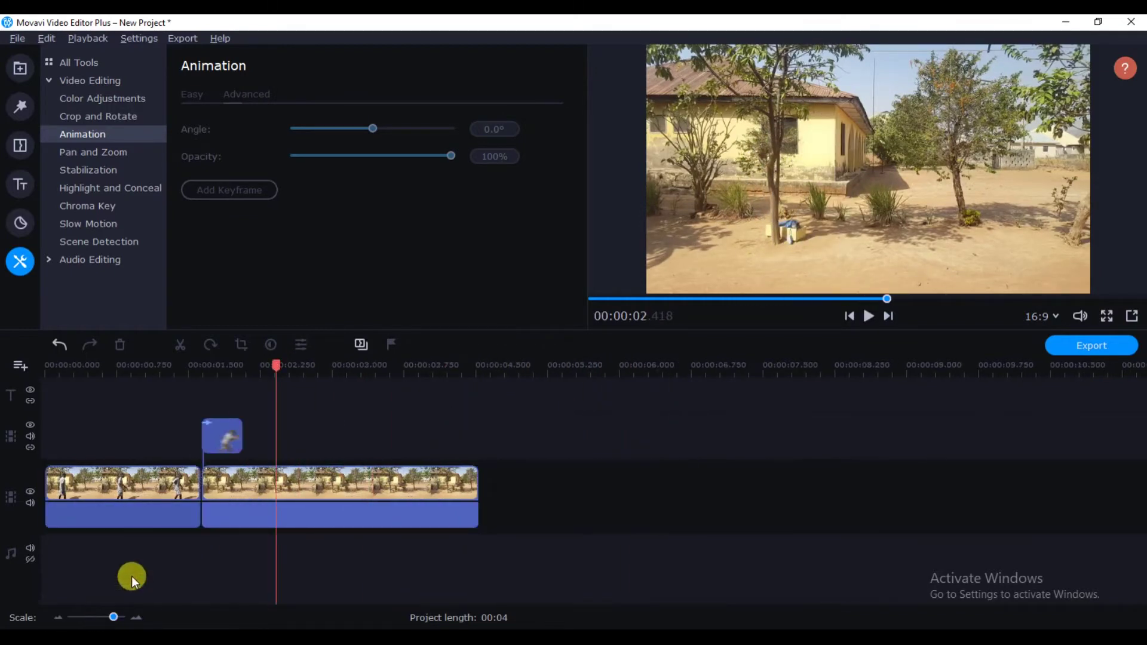
# Step: Place Blast_Sound_FX.wav on the audio track and loop smoke 2.mp4 on the timeline at the 1.6 s cut
pyautogui.click(20, 67)
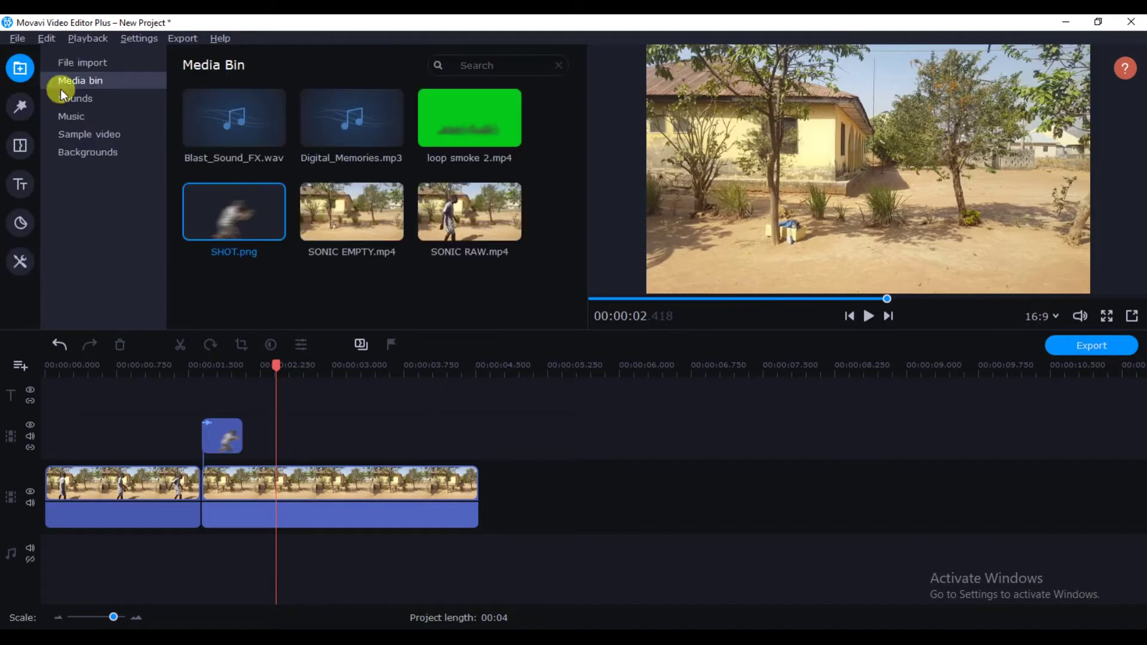
pyautogui.click(394, 282)
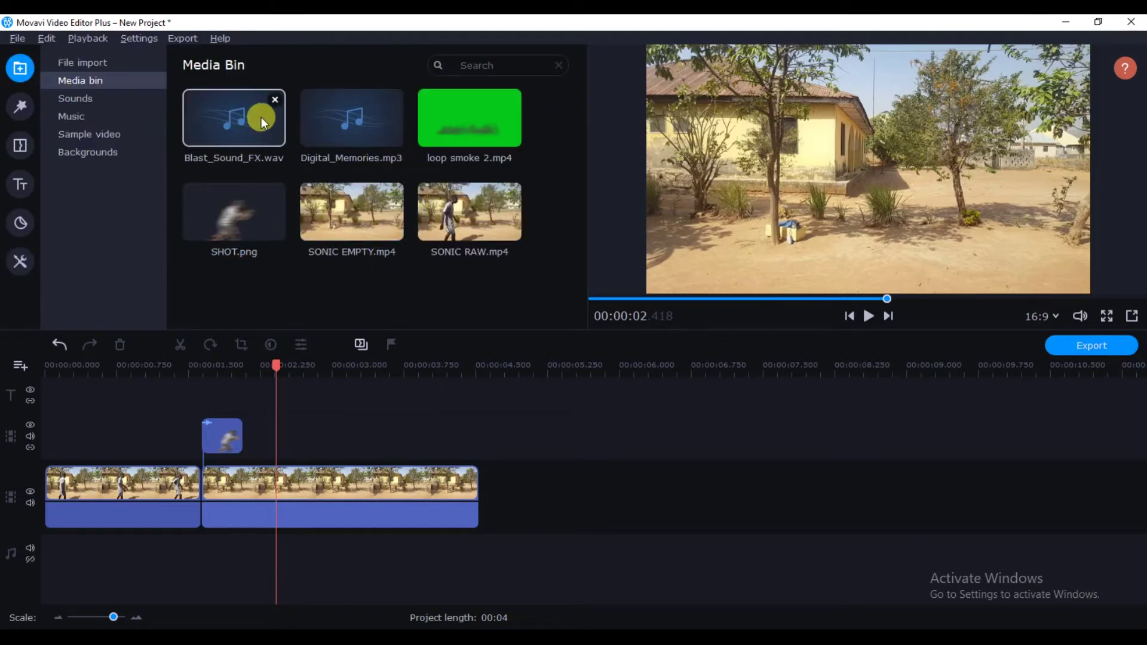
pyautogui.moveTo(255, 120); pyautogui.dragTo(211, 571)
pyautogui.click(421, 279)
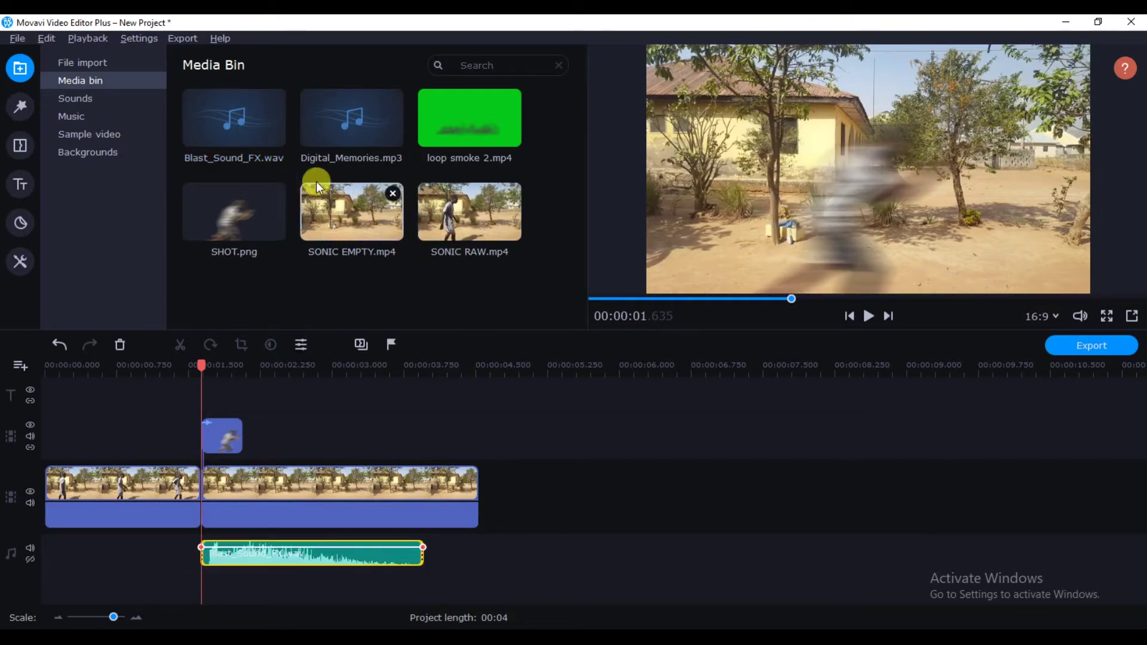
pyautogui.moveTo(490, 142); pyautogui.dragTo(201, 370)
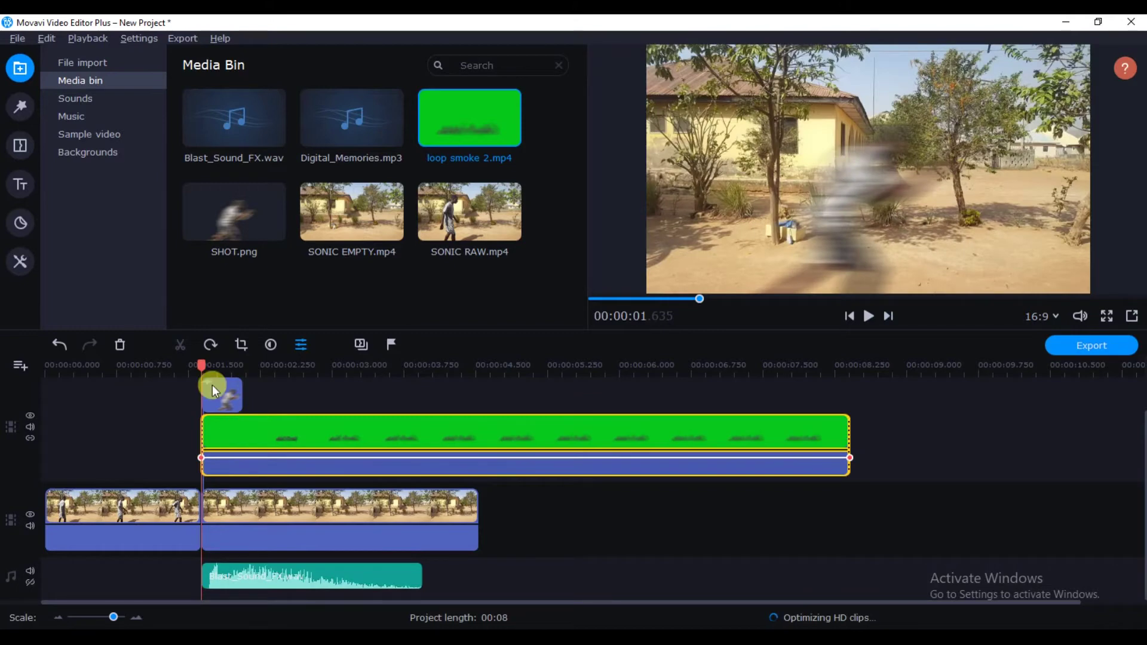
# Step: Start the smoke clip with the blur shot and trim smoke, SONIC clip and blast sound to end near 3.8 s
pyautogui.moveTo(204, 366); pyautogui.dragTo(215, 367)
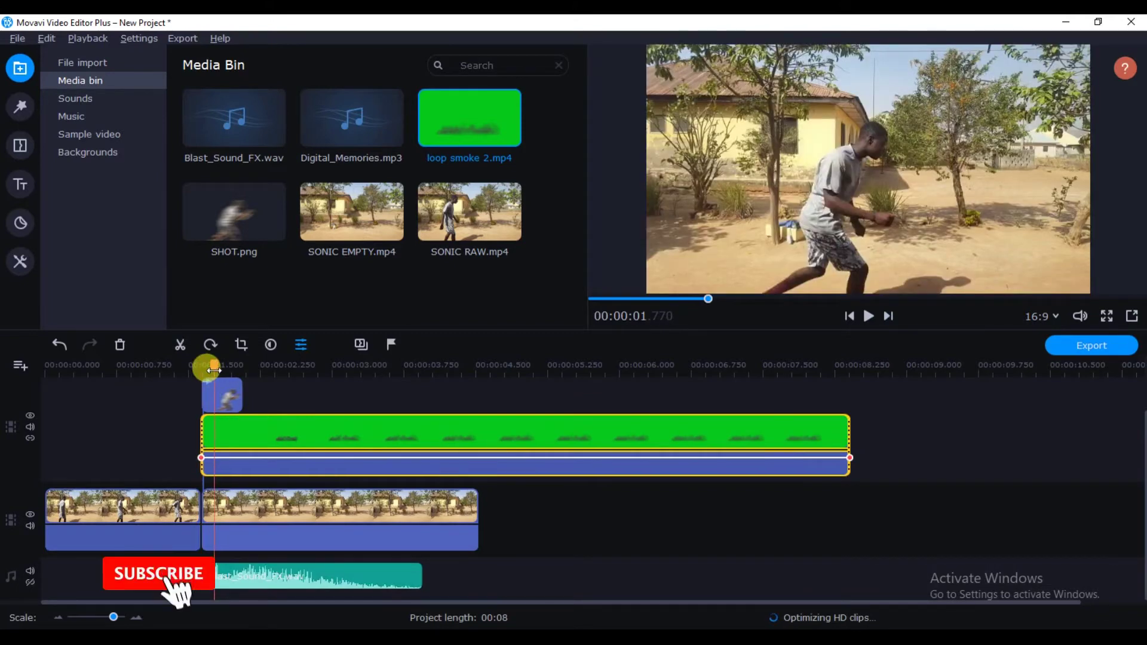
pyautogui.click(234, 438)
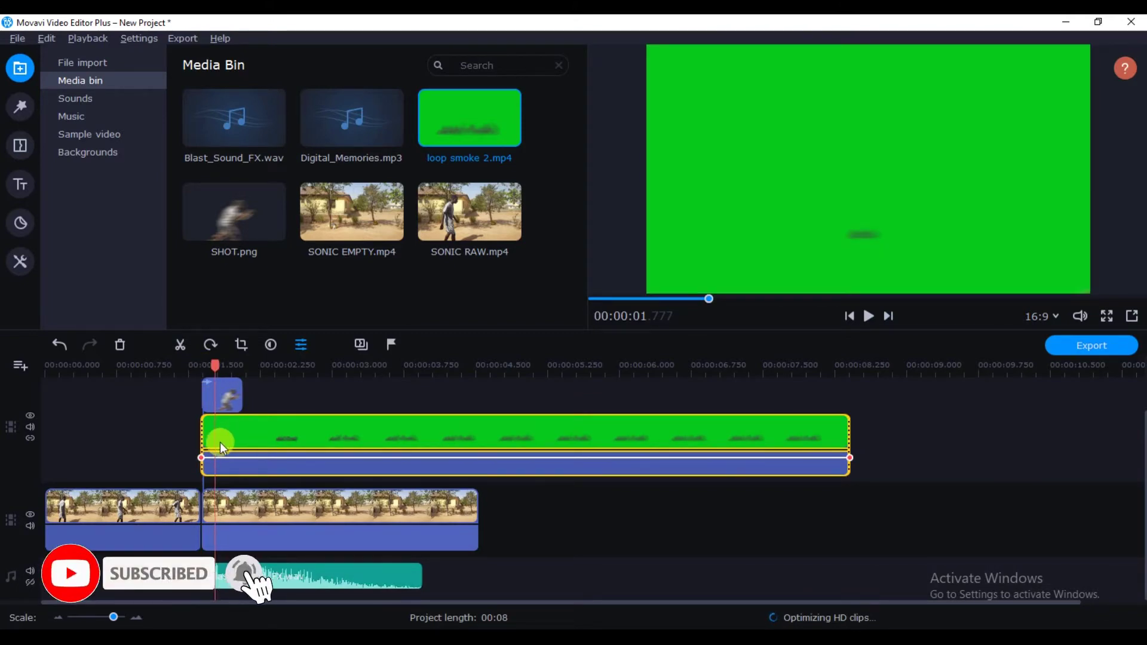
pyautogui.click(206, 436)
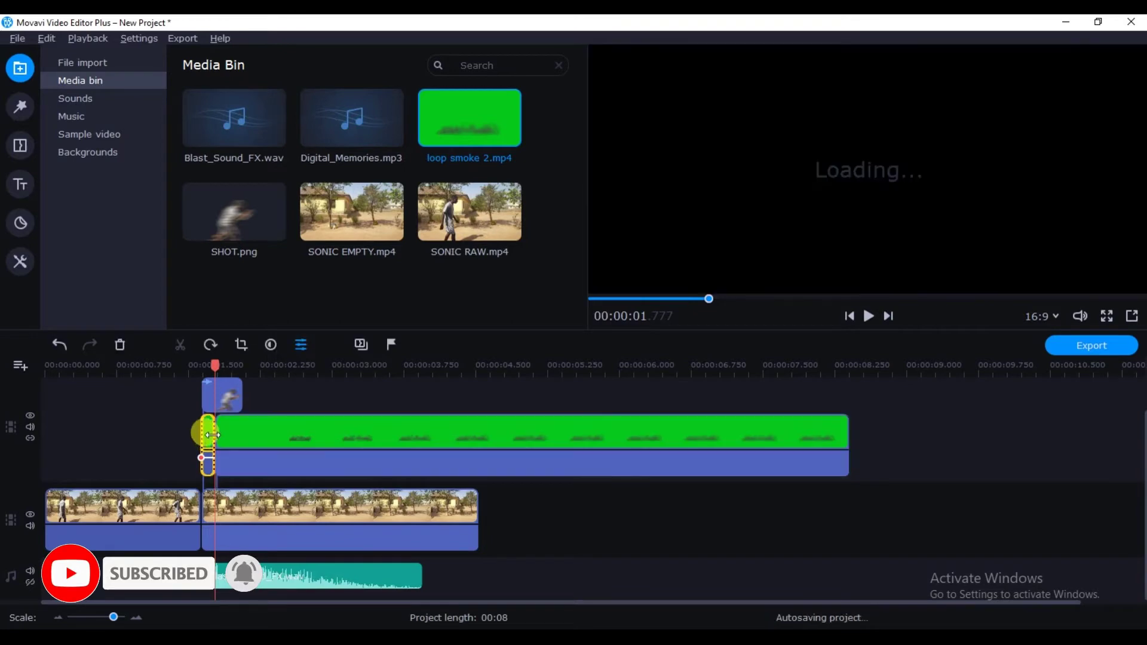
pyautogui.moveTo(249, 432)
pyautogui.mouseDown()
pyautogui.moveTo(226, 432)
pyautogui.moveTo(239, 434)
pyautogui.mouseUp()
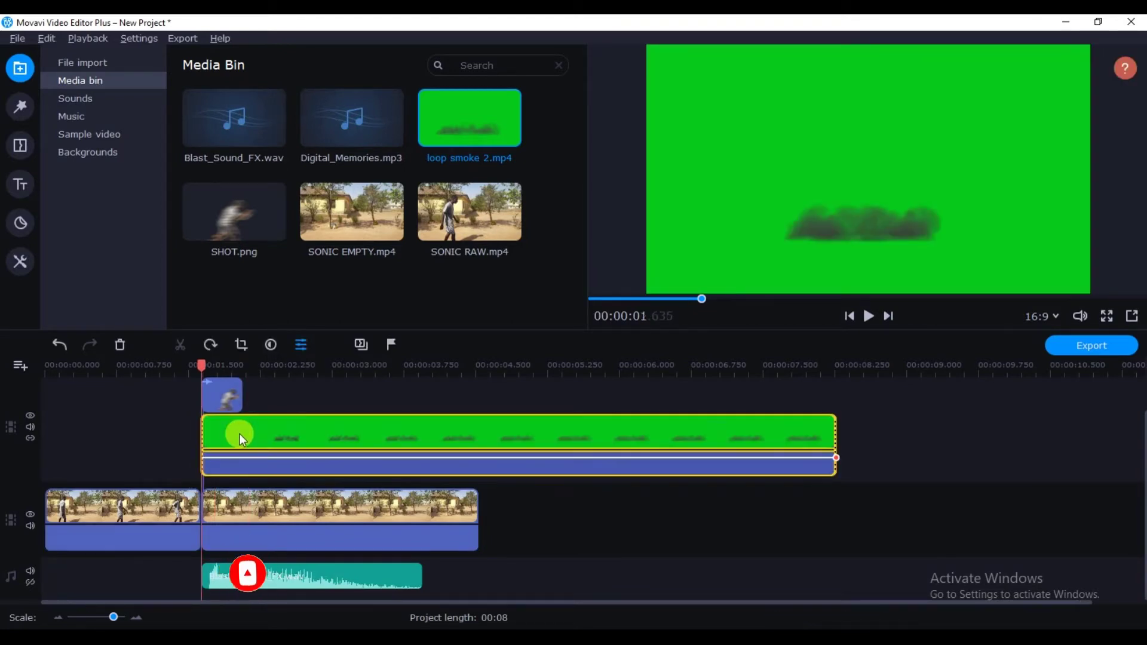
pyautogui.moveTo(834, 428); pyautogui.dragTo(419, 464)
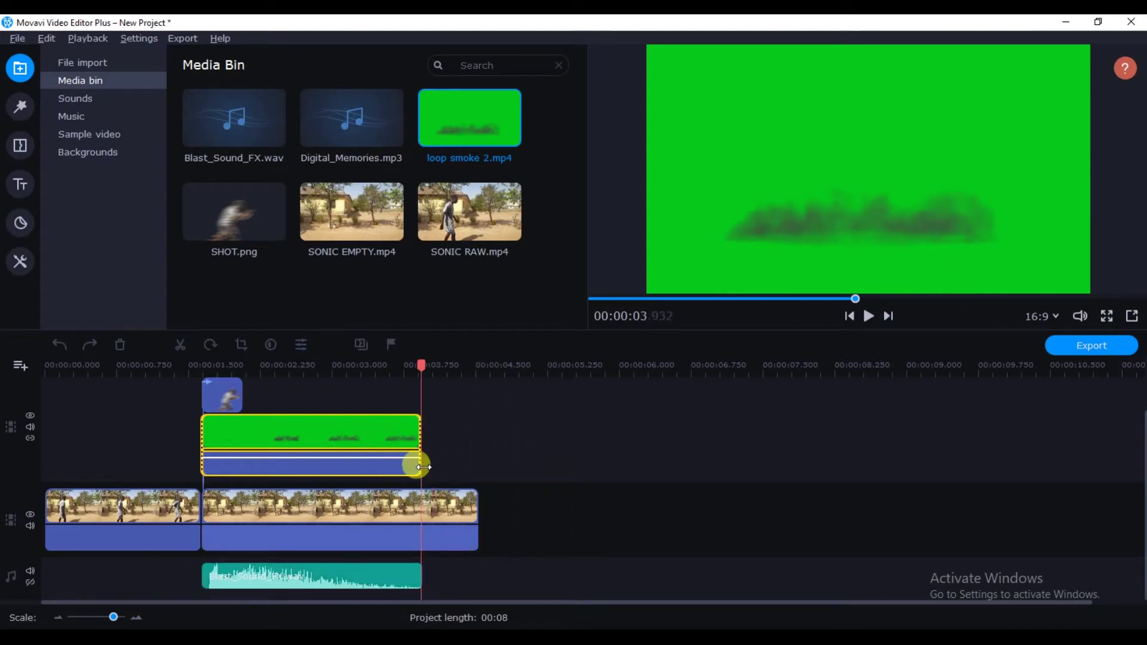
pyautogui.moveTo(467, 514); pyautogui.dragTo(428, 514)
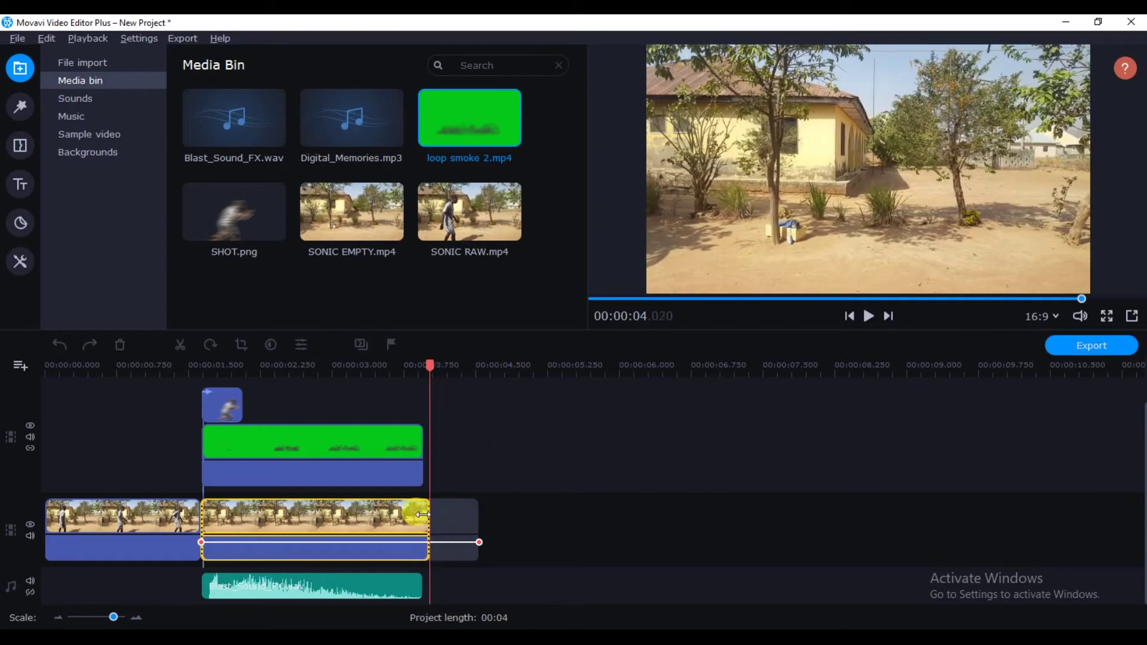
pyautogui.moveTo(421, 446); pyautogui.dragTo(431, 446)
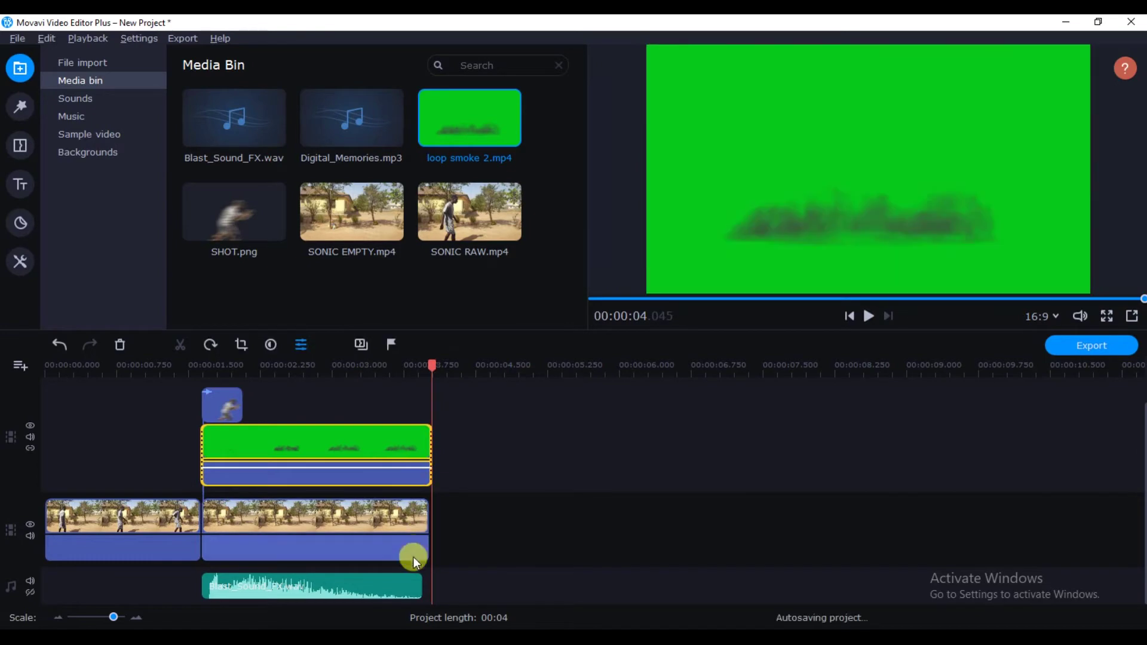
pyautogui.moveTo(417, 583)
pyautogui.mouseDown()
pyautogui.moveTo(429, 587)
pyautogui.moveTo(429, 575)
pyautogui.mouseUp()
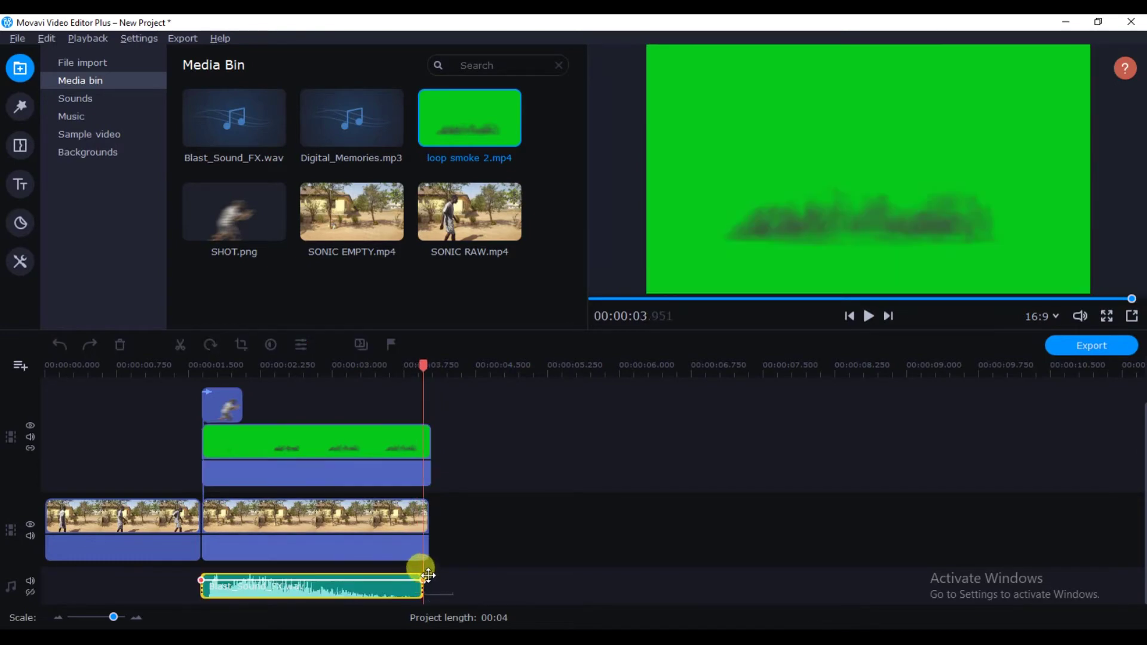
pyautogui.doubleClick(319, 442)
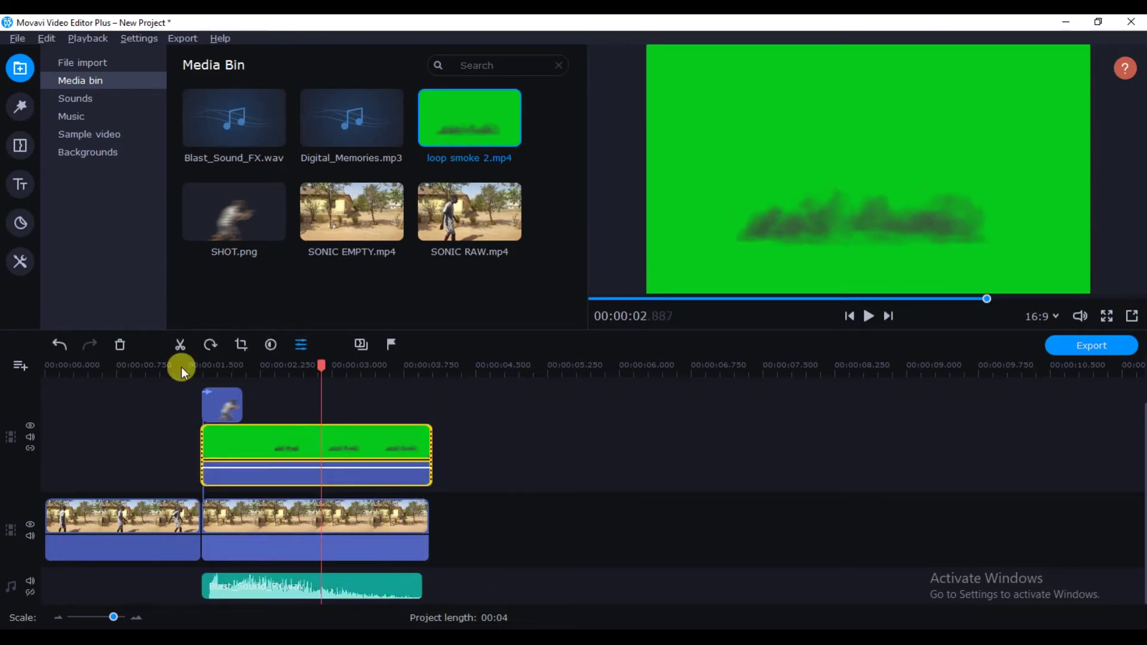
# Step: Chroma-key the smoke clip's green background at tolerance 71 and opacity 70
pyautogui.click(20, 263)
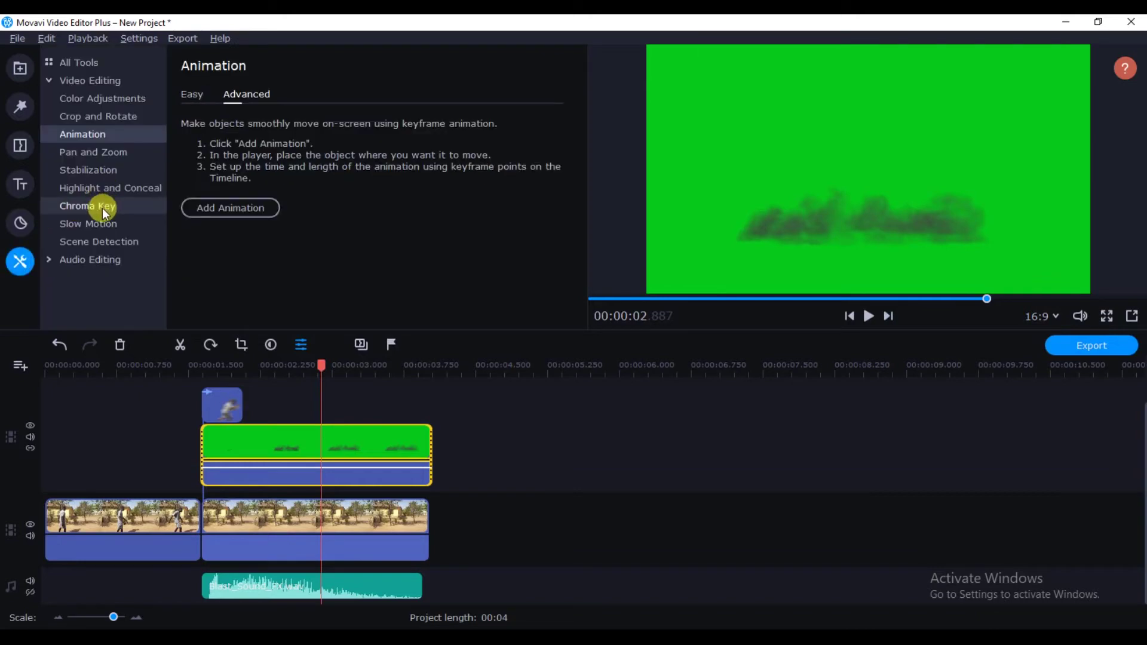
pyautogui.click(99, 205)
pyautogui.click(784, 107)
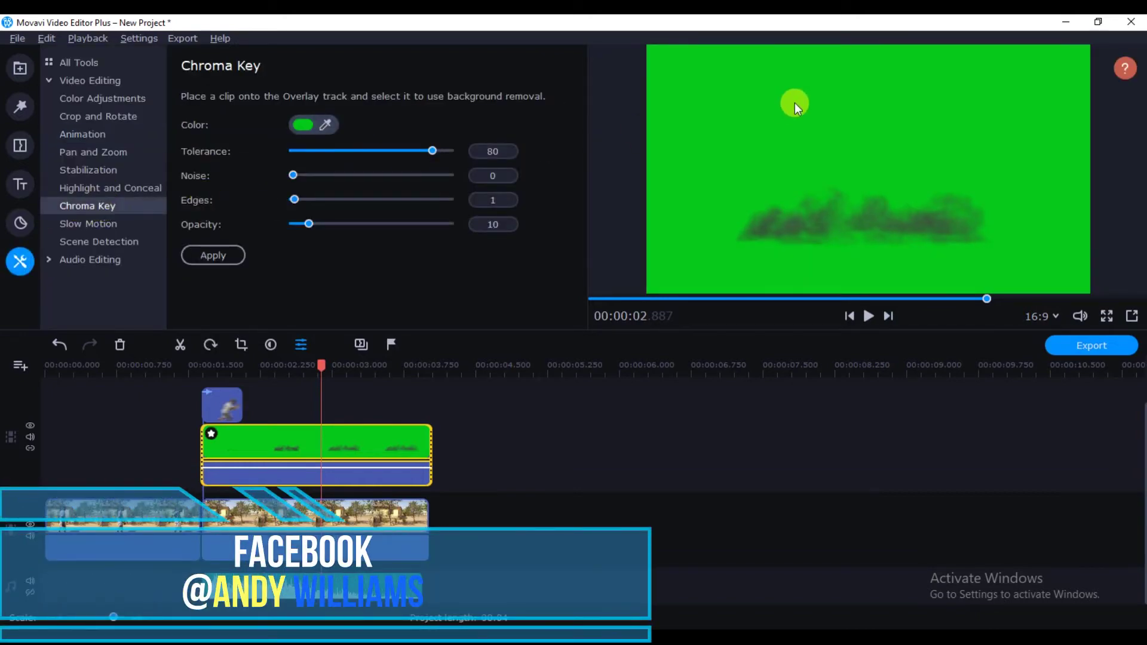
pyautogui.moveTo(309, 224); pyautogui.dragTo(414, 224)
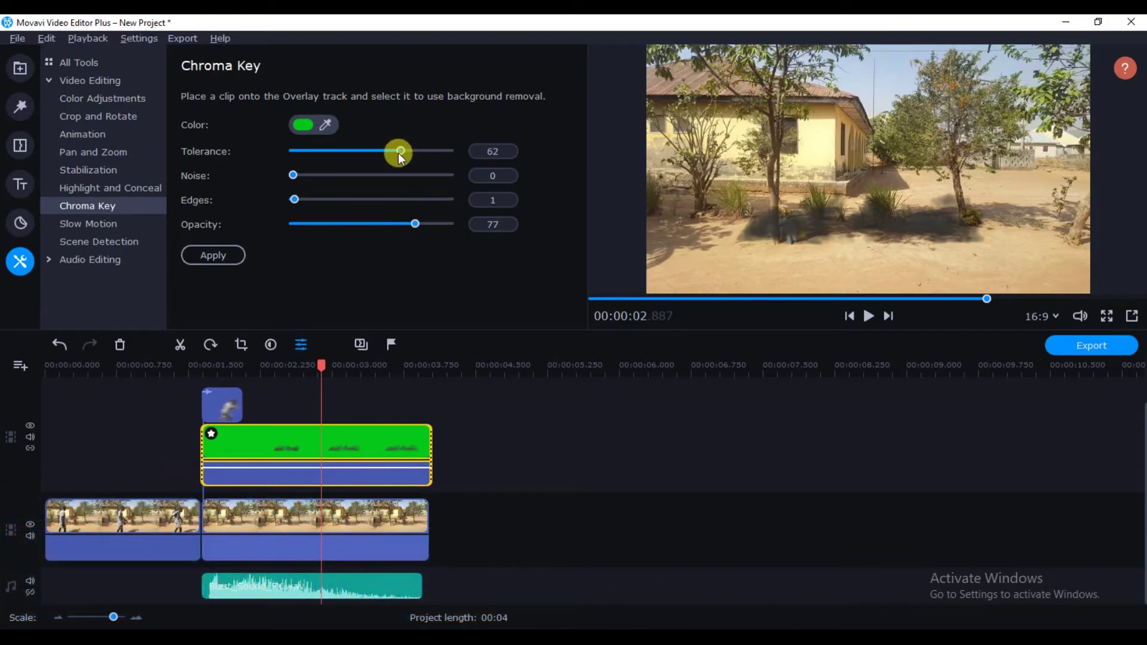
pyautogui.moveTo(398, 154); pyautogui.dragTo(357, 154)
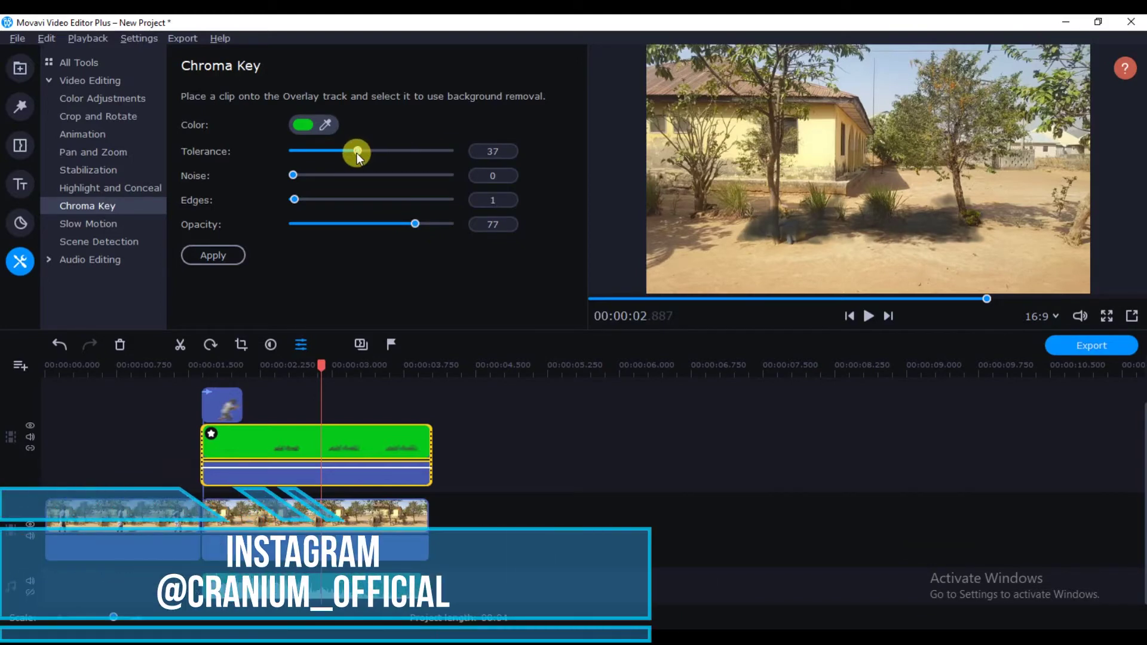
pyautogui.moveTo(418, 225)
pyautogui.mouseDown()
pyautogui.moveTo(465, 224)
pyautogui.moveTo(407, 227)
pyautogui.mouseUp()
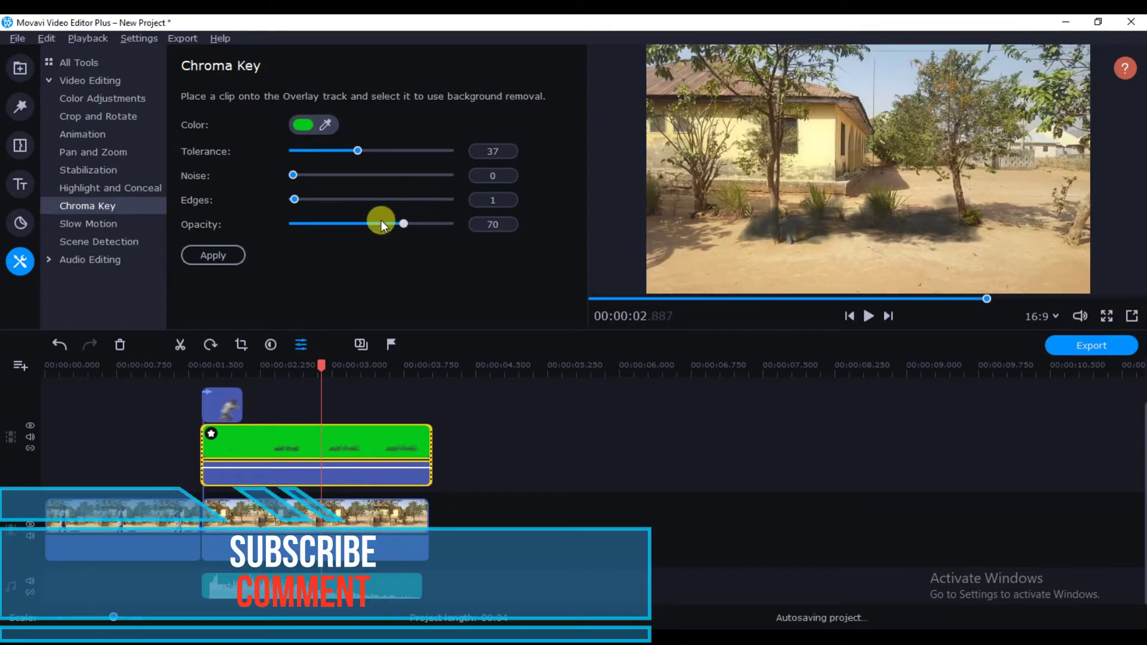
pyautogui.moveTo(362, 155); pyautogui.dragTo(419, 159)
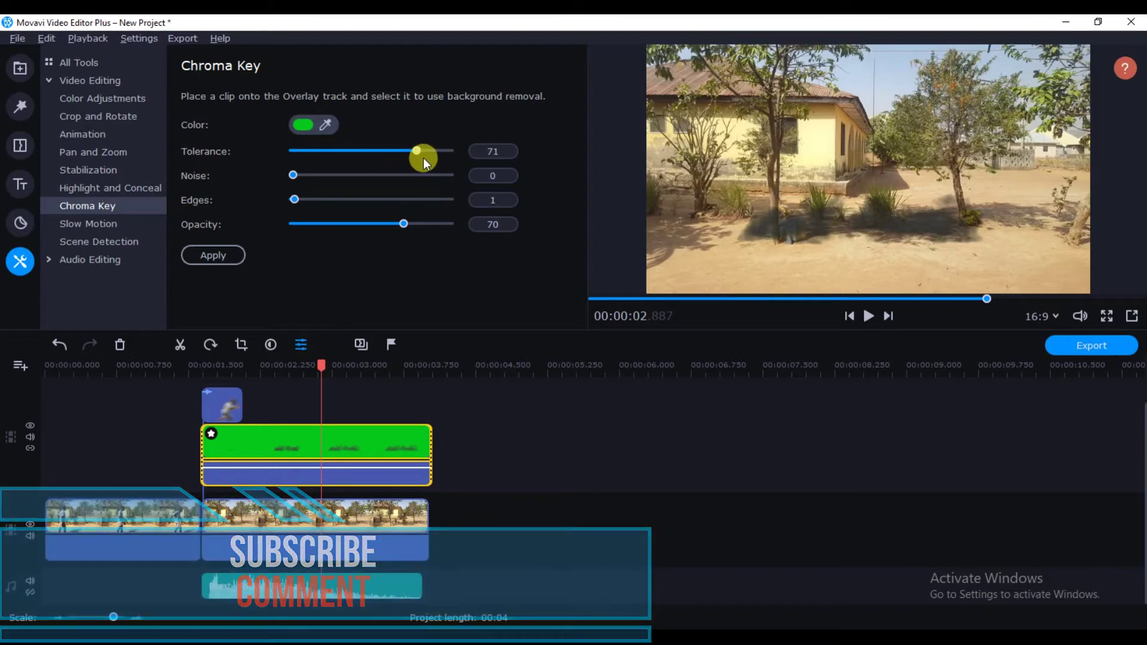
# Step: Grade the smoke clip: brightness 47, contrast -42, saturation 0.95, shadows 42
pyautogui.click(116, 101)
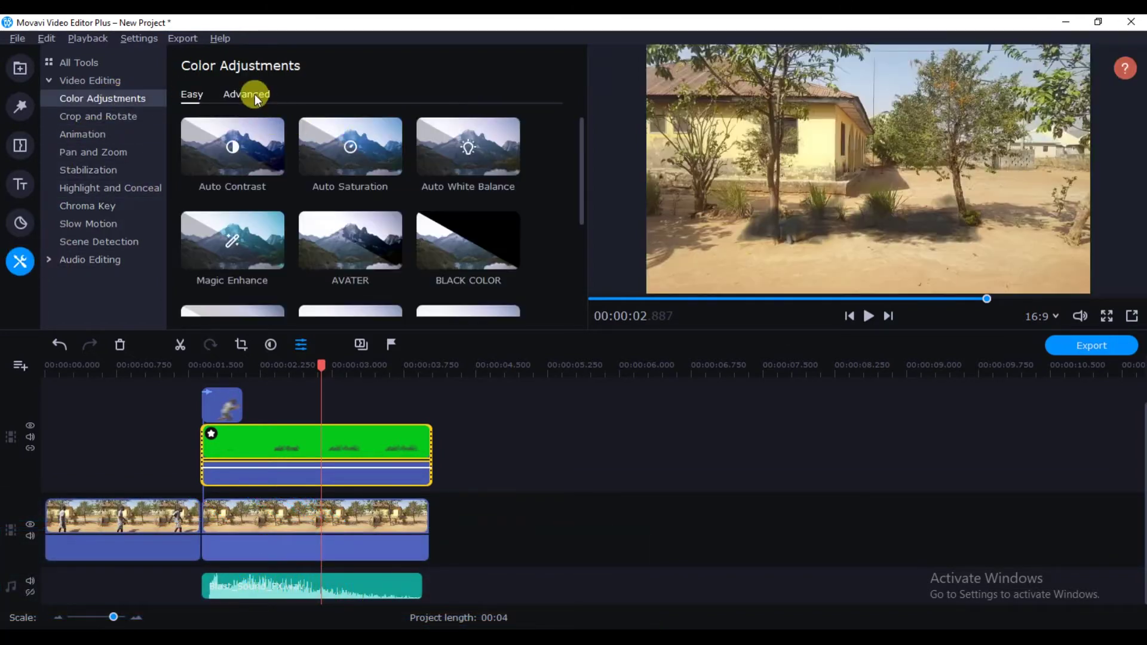
pyautogui.click(251, 94)
pyautogui.moveTo(375, 150)
pyautogui.mouseDown()
pyautogui.moveTo(393, 151)
pyautogui.moveTo(383, 151)
pyautogui.mouseUp()
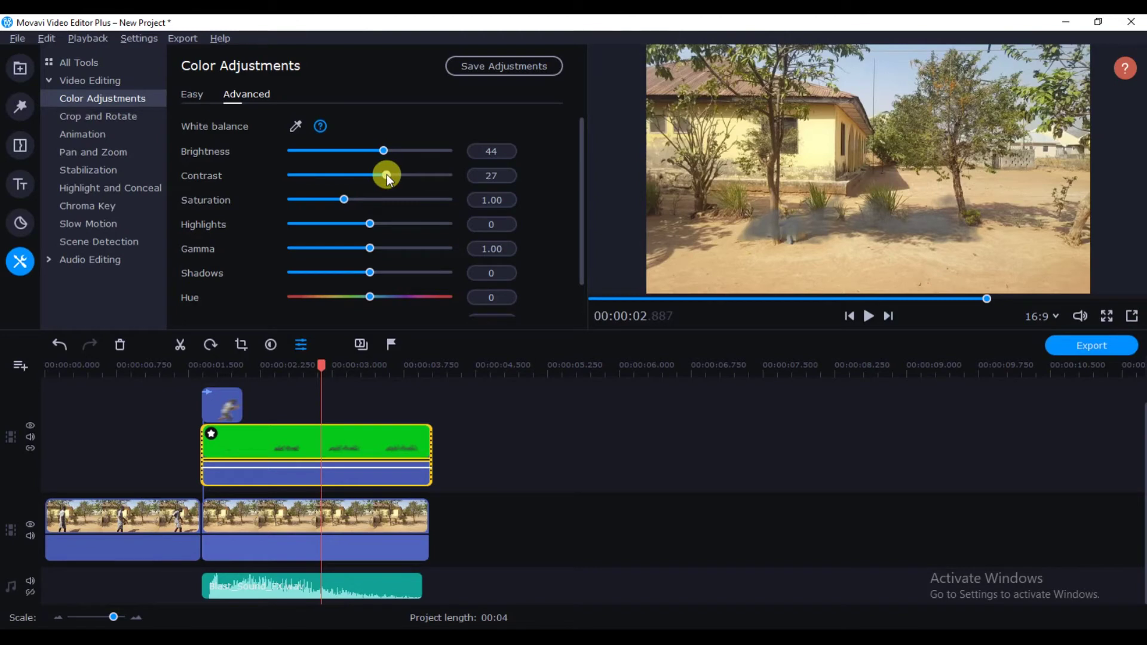
pyautogui.moveTo(386, 174); pyautogui.dragTo(399, 174)
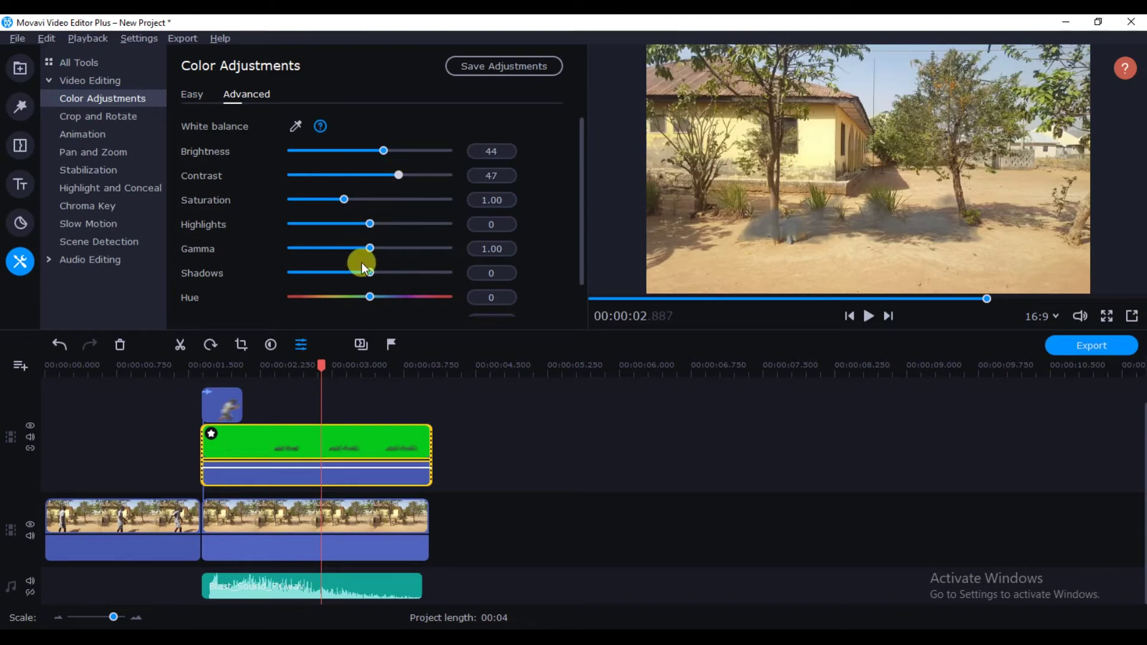
pyautogui.moveTo(361, 263); pyautogui.dragTo(403, 273)
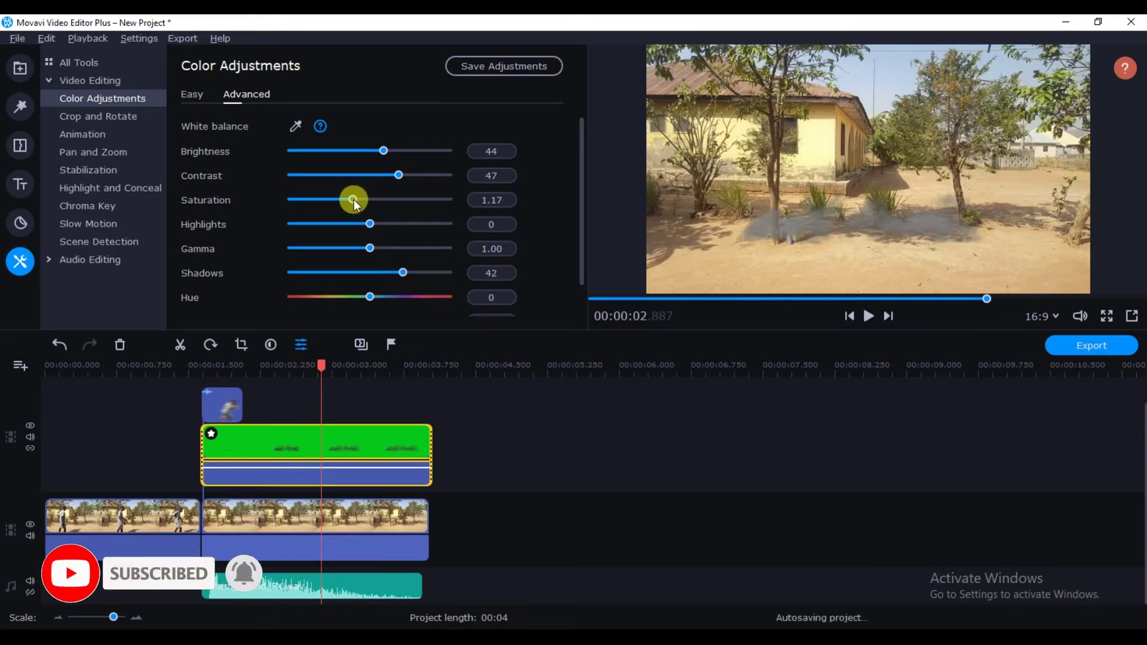
pyautogui.moveTo(355, 202); pyautogui.dragTo(342, 202)
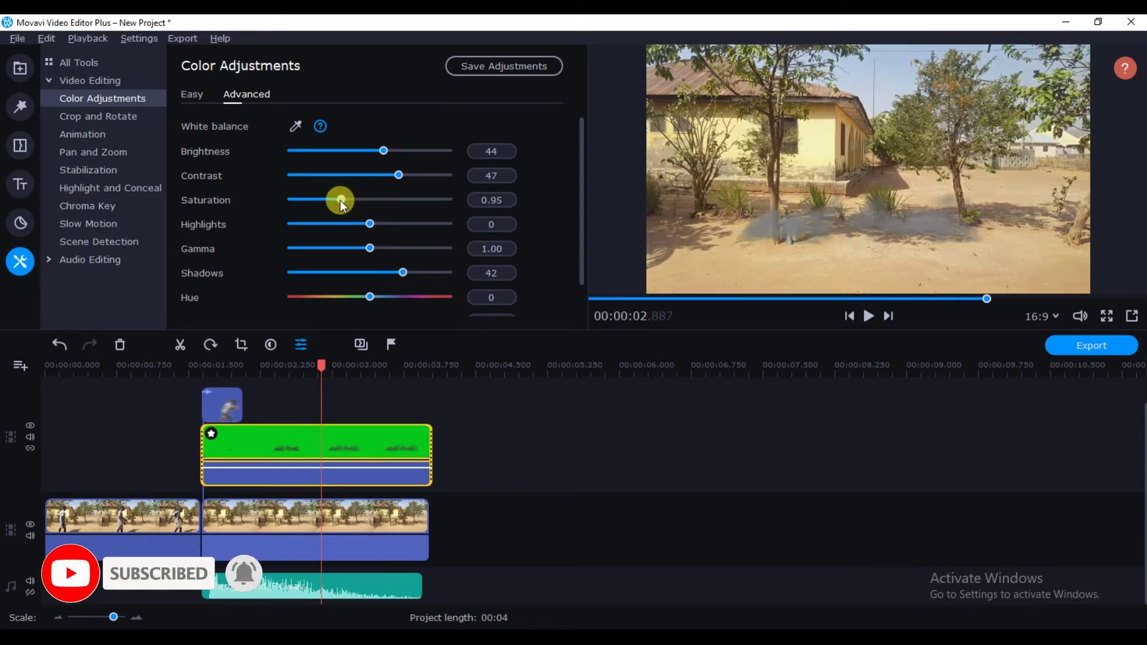
pyautogui.moveTo(397, 175); pyautogui.dragTo(346, 177)
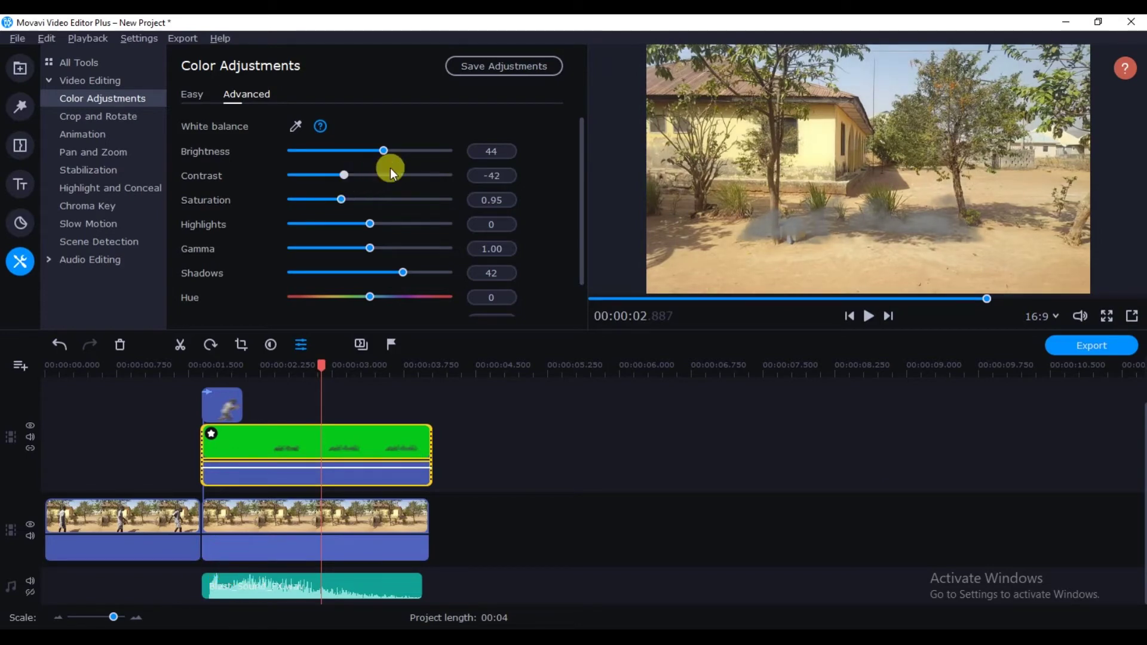
pyautogui.moveTo(399, 151)
pyautogui.mouseDown()
pyautogui.moveTo(375, 154)
pyautogui.moveTo(386, 156)
pyautogui.mouseUp()
# Step: Reselect the green smoke clip and bring up its overlay clip properties
pyautogui.click(525, 468)
pyautogui.click(333, 383)
pyautogui.click(329, 450)
pyautogui.click(327, 442)
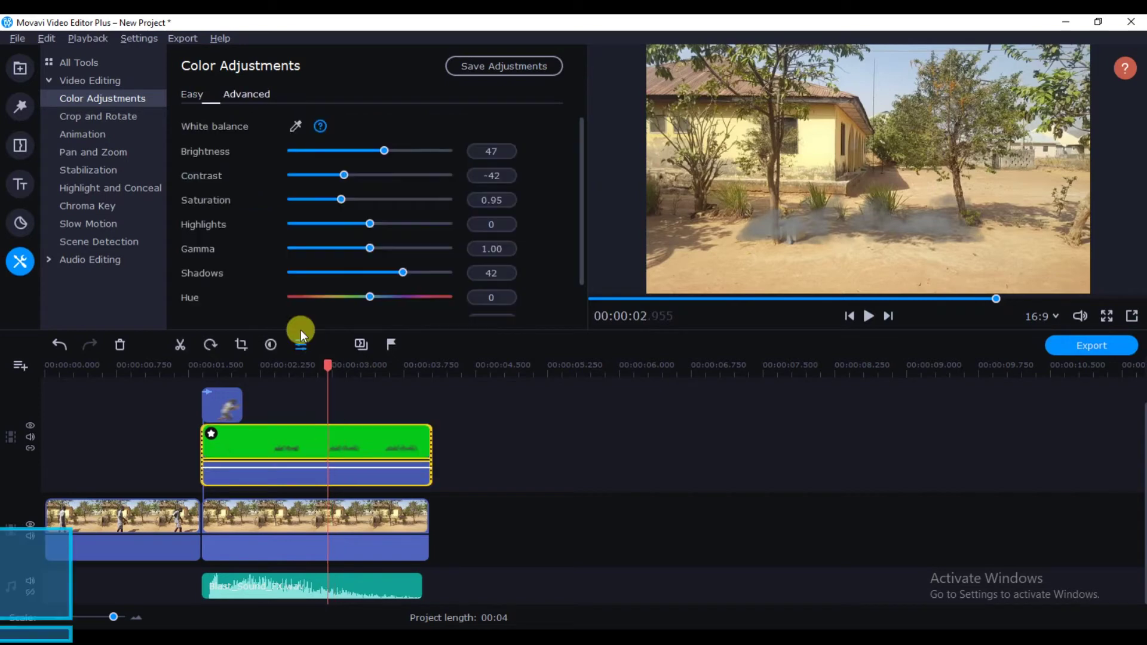
pyautogui.doubleClick(257, 432)
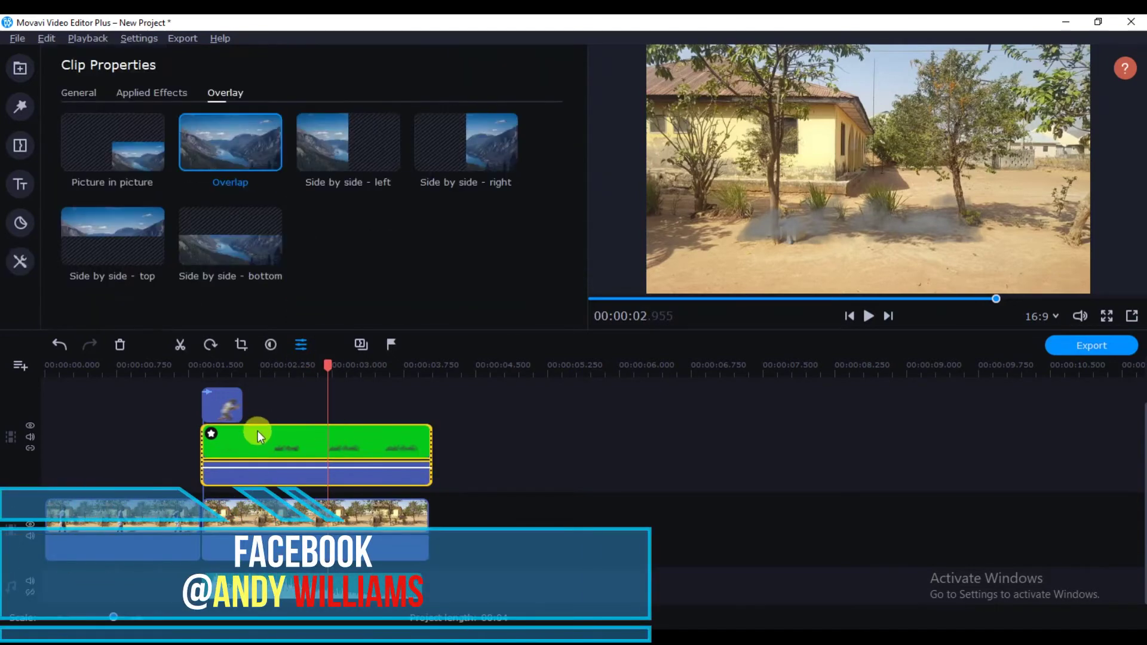
# Step: Set the smoke overlay to Picture in picture, enlarge it, move it left, and play from the start
pyautogui.click(123, 193)
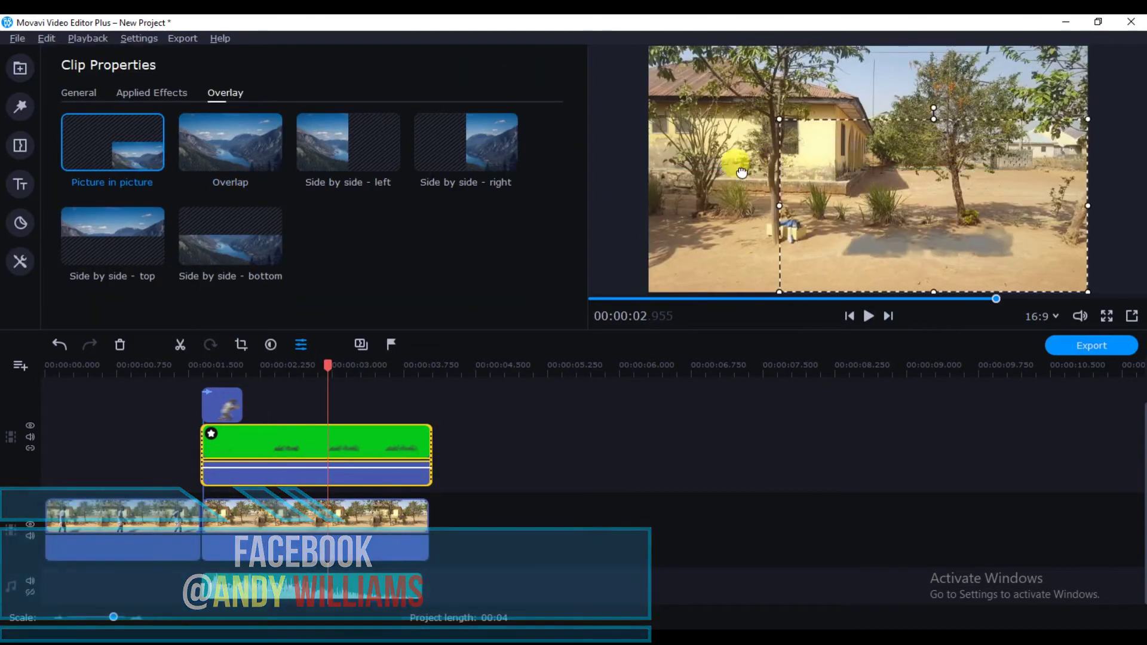
pyautogui.moveTo(901, 205); pyautogui.dragTo(813, 243)
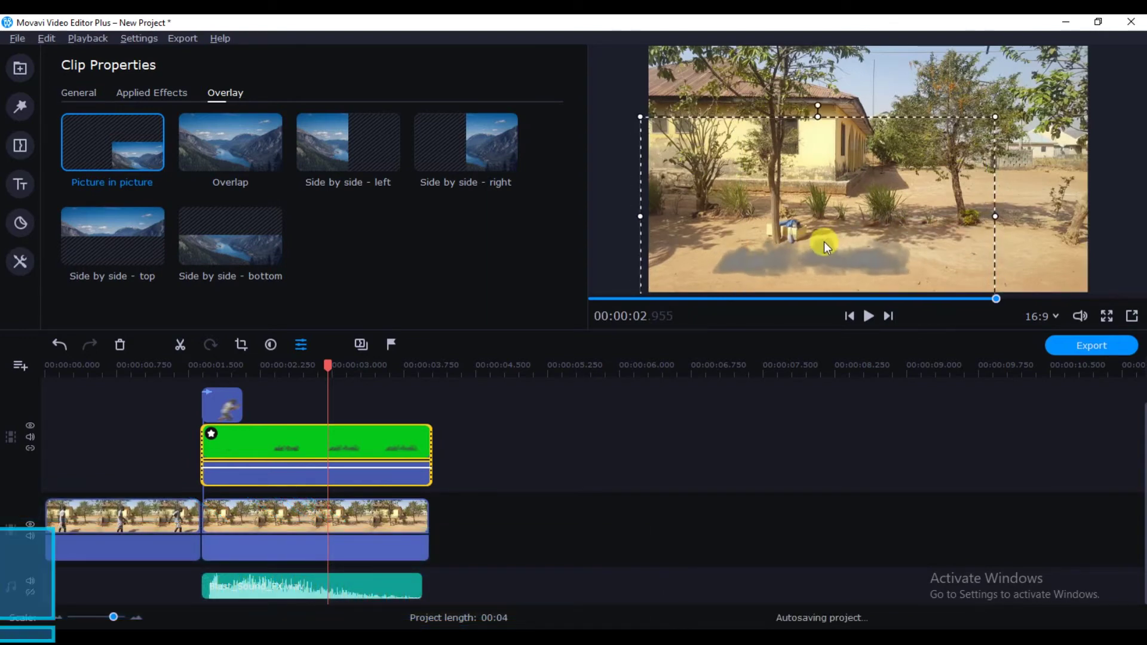
pyautogui.moveTo(994, 130); pyautogui.dragTo(848, 212)
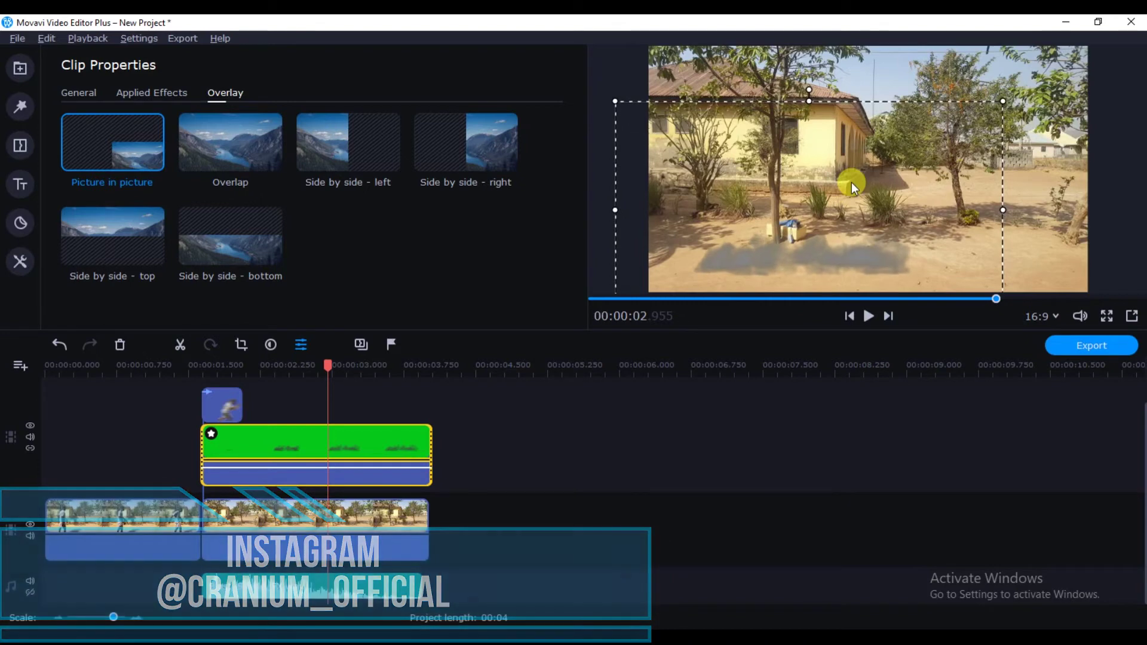
pyautogui.click(361, 346)
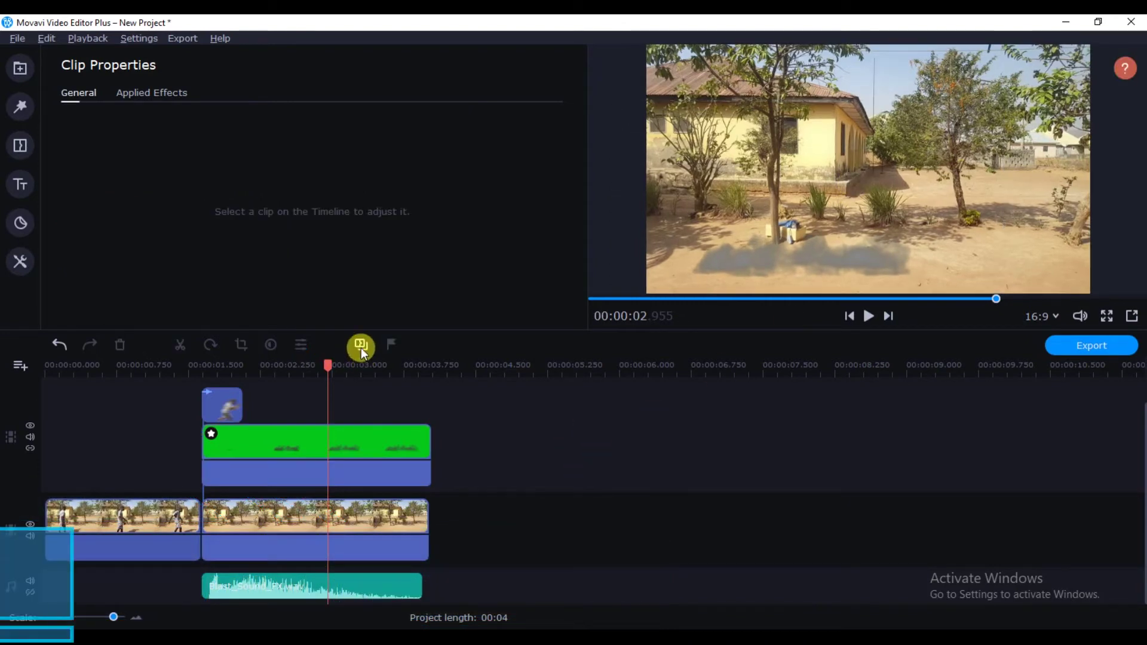
pyautogui.press('Home')
pyautogui.press('space')
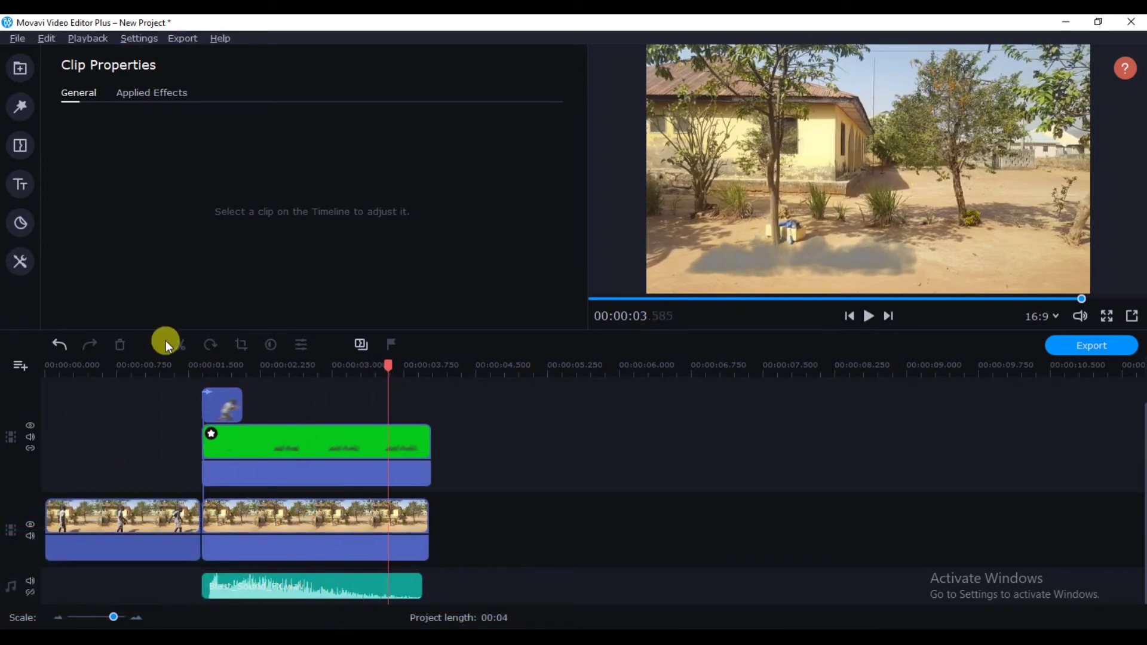
# Step: Enlarge the smoke overlay further and shift it left and down onto the ground behind the actor
pyautogui.click(228, 432)
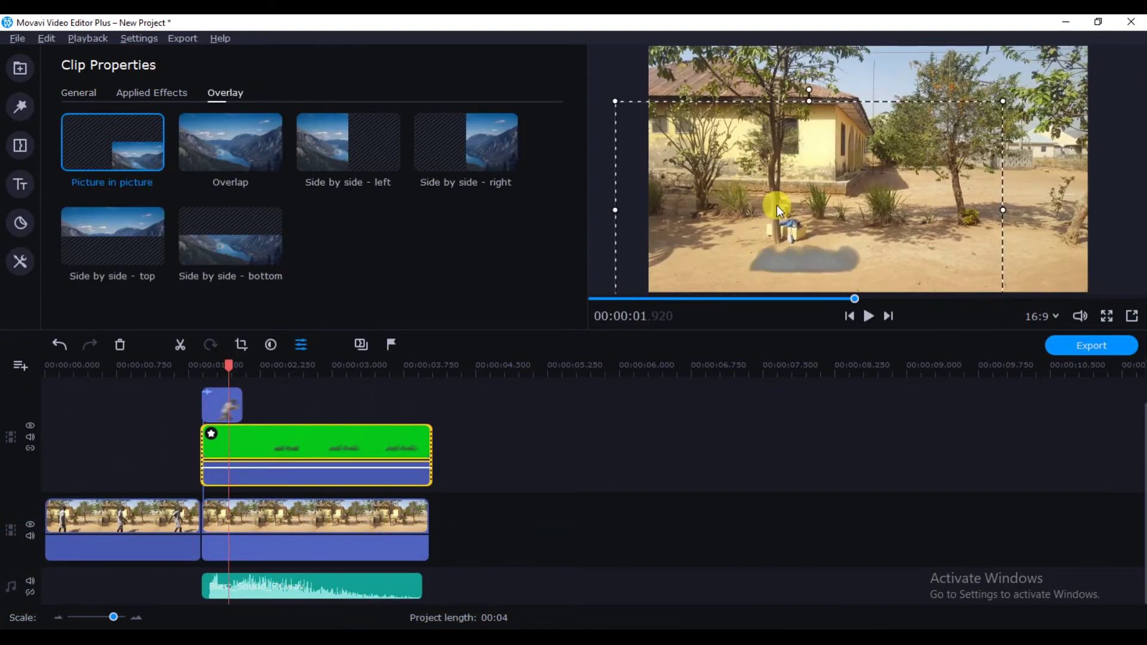
pyautogui.moveTo(779, 210); pyautogui.dragTo(743, 228)
pyautogui.moveTo(963, 118); pyautogui.dragTo(1075, 50)
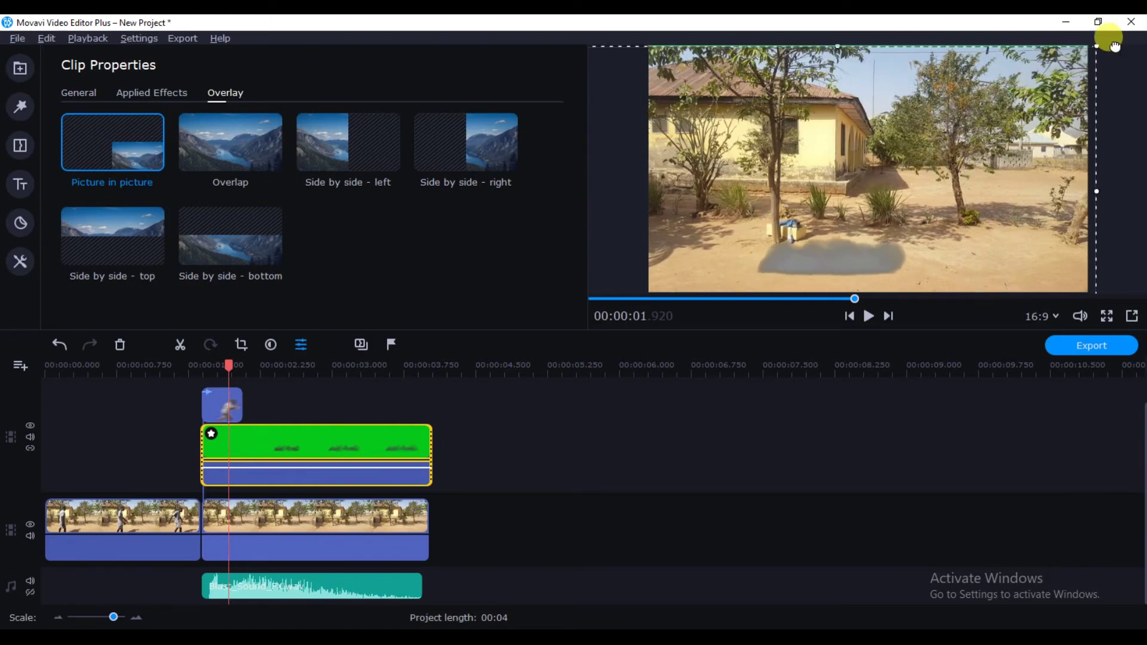
pyautogui.moveTo(880, 216); pyautogui.dragTo(808, 231)
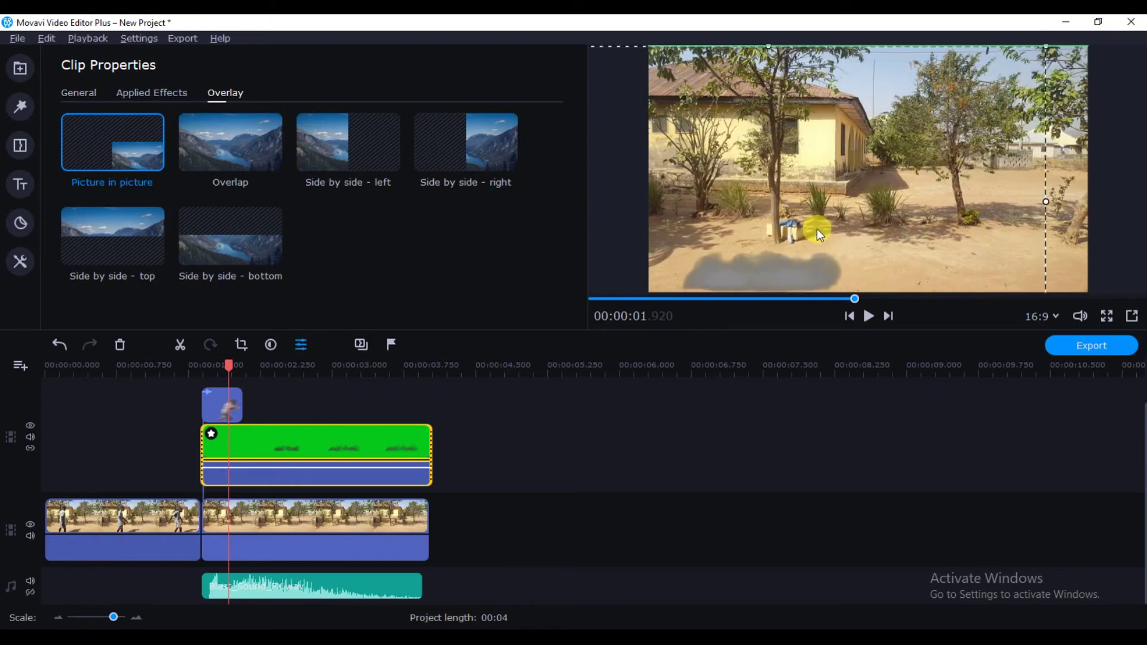
pyautogui.click(629, 507)
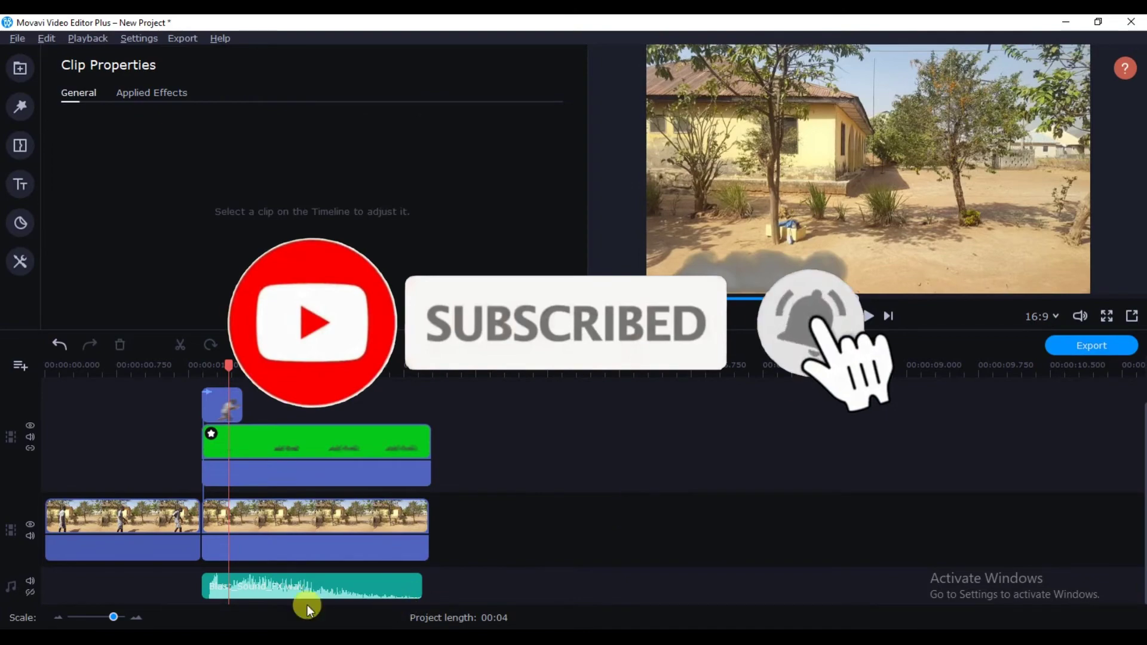
# Step: In File Explorer, open the New folder on the Desktop
pyautogui.moveTo(192, 621)
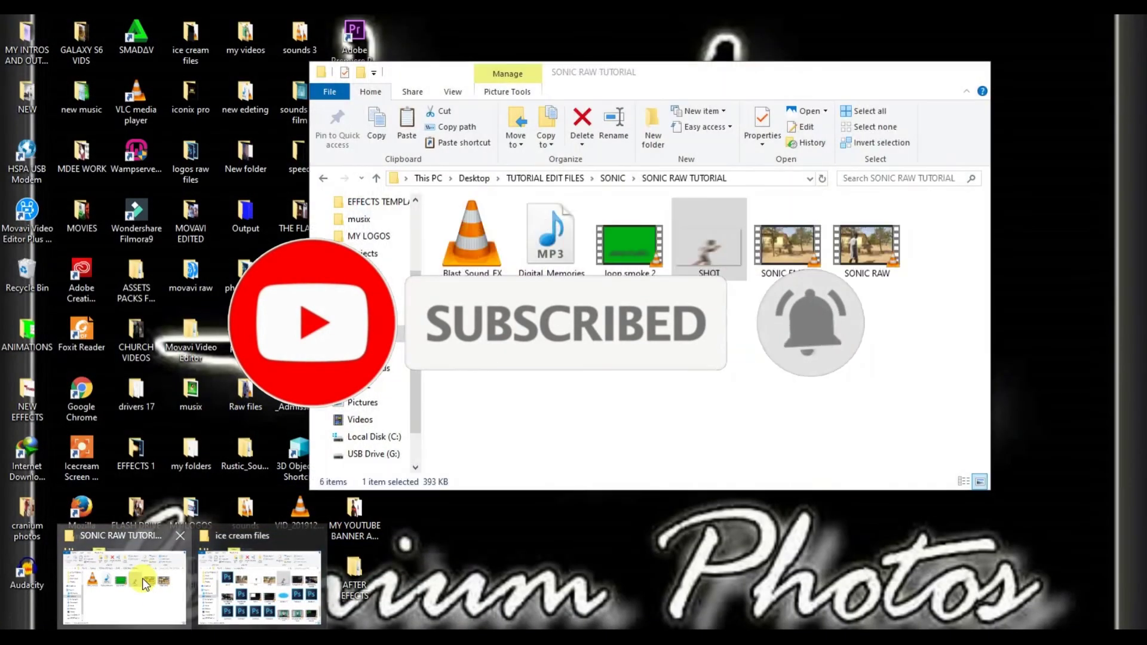
pyautogui.click(142, 578)
pyautogui.click(362, 333)
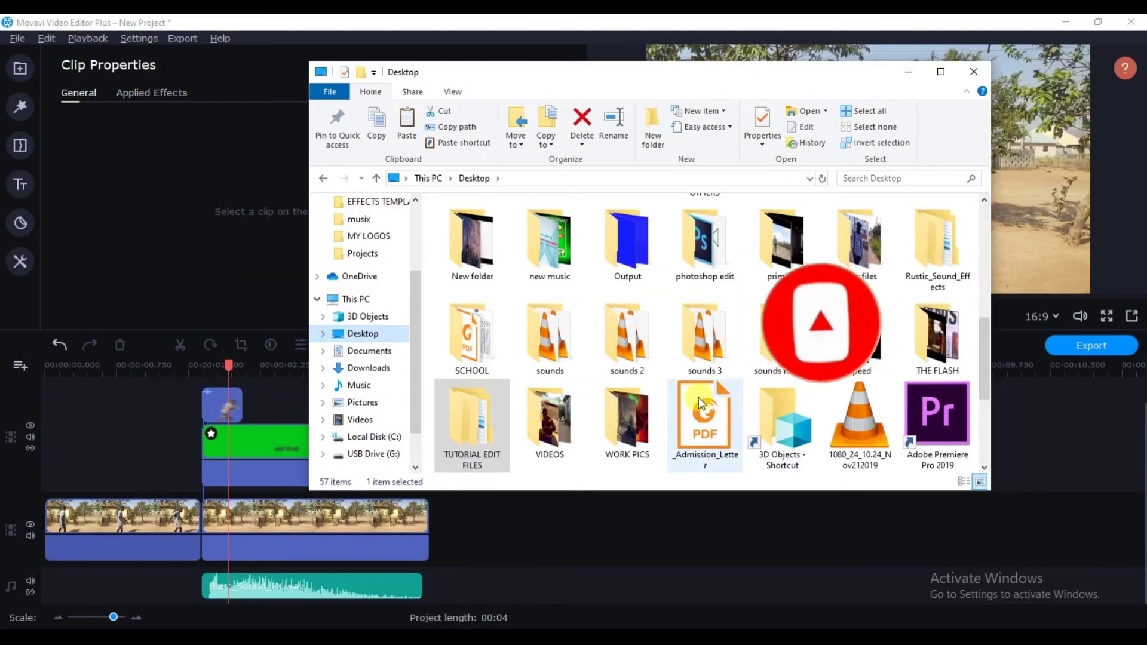
pyautogui.scroll(-2, 697, 396)
pyautogui.scroll(3, 685, 353)
pyautogui.doubleClick(472, 343)
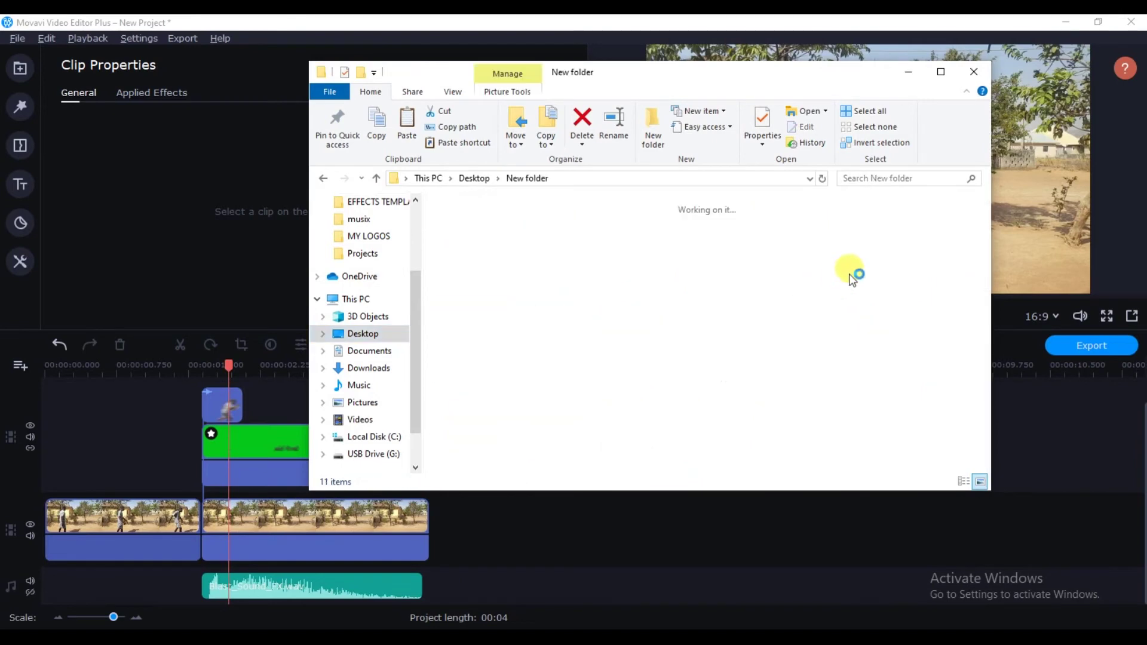
# Step: Add the Bars file to the top track, stretched across the full 4-second project
pyautogui.click(944, 251)
pyautogui.moveTo(939, 334); pyautogui.dragTo(677, 514)
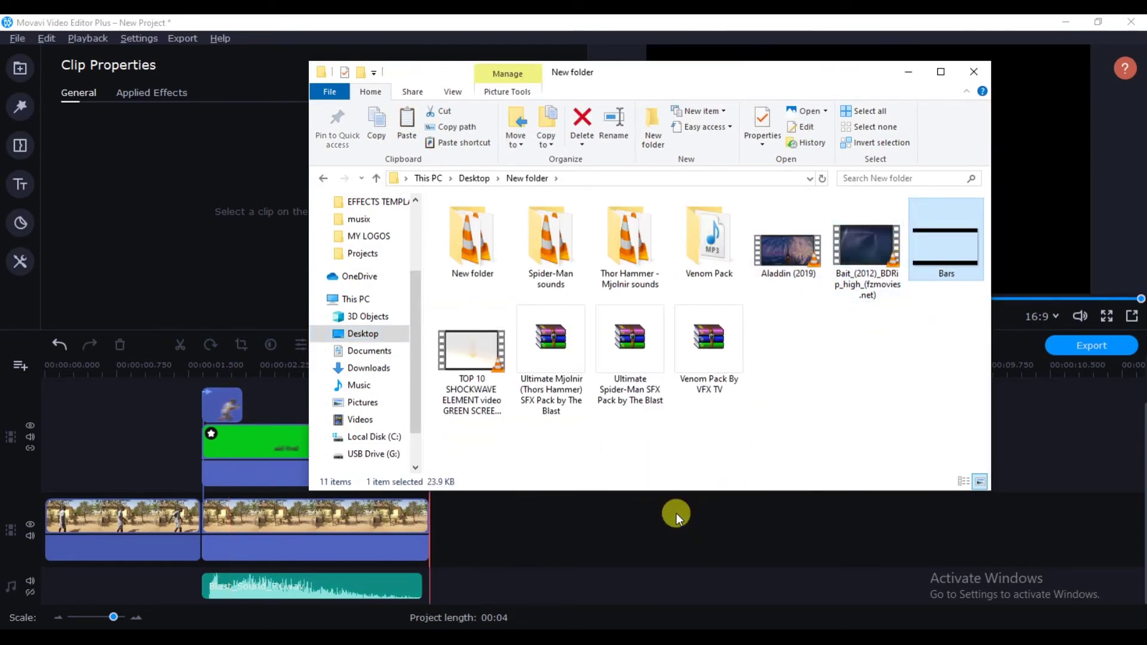
pyautogui.click(909, 72)
pyautogui.moveTo(598, 518); pyautogui.dragTo(170, 370)
pyautogui.moveTo(424, 400); pyautogui.dragTo(429, 399)
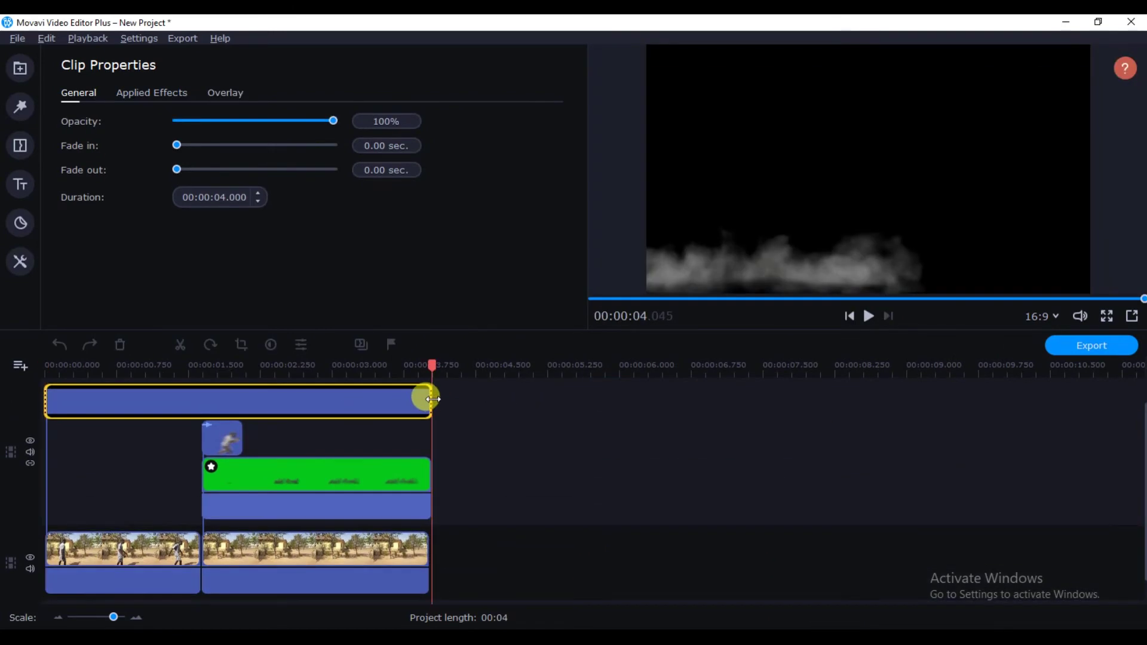
pyautogui.click(93, 366)
# Step: Rewind to the start of the project and play the preview
pyautogui.moveTo(93, 367); pyautogui.dragTo(45, 366)
pyautogui.click(608, 467)
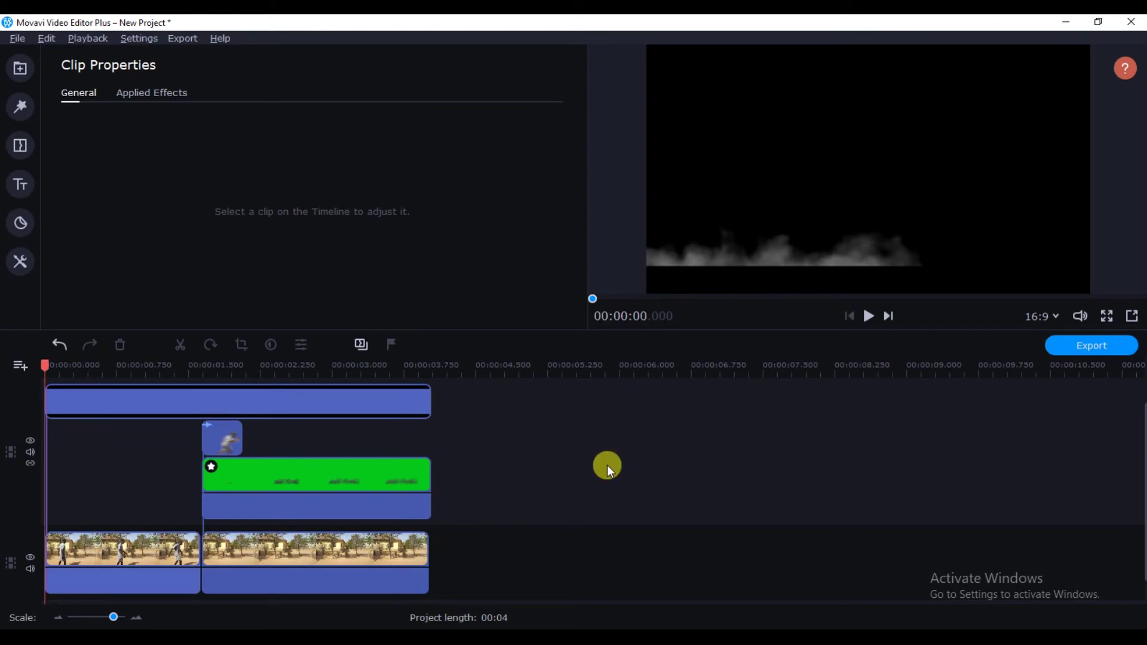
pyautogui.press('space')
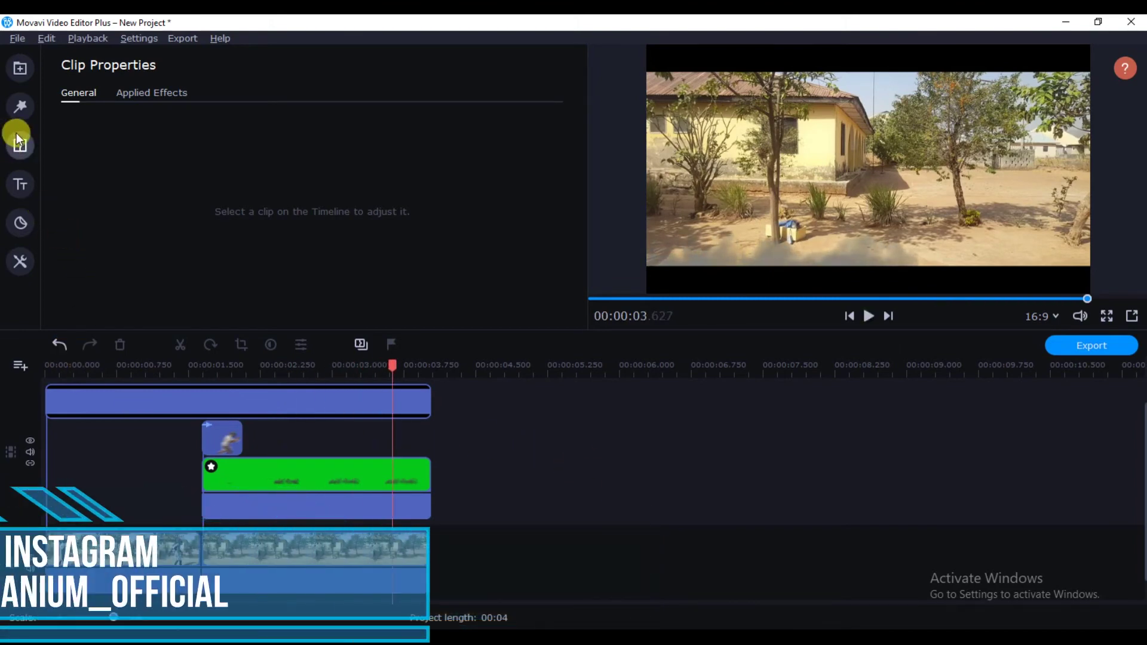
# Step: Apply the Whistler colour filter to both SONIC actor clips, then return to the start
pyautogui.click(20, 109)
pyautogui.scroll(-10, 310, 271)
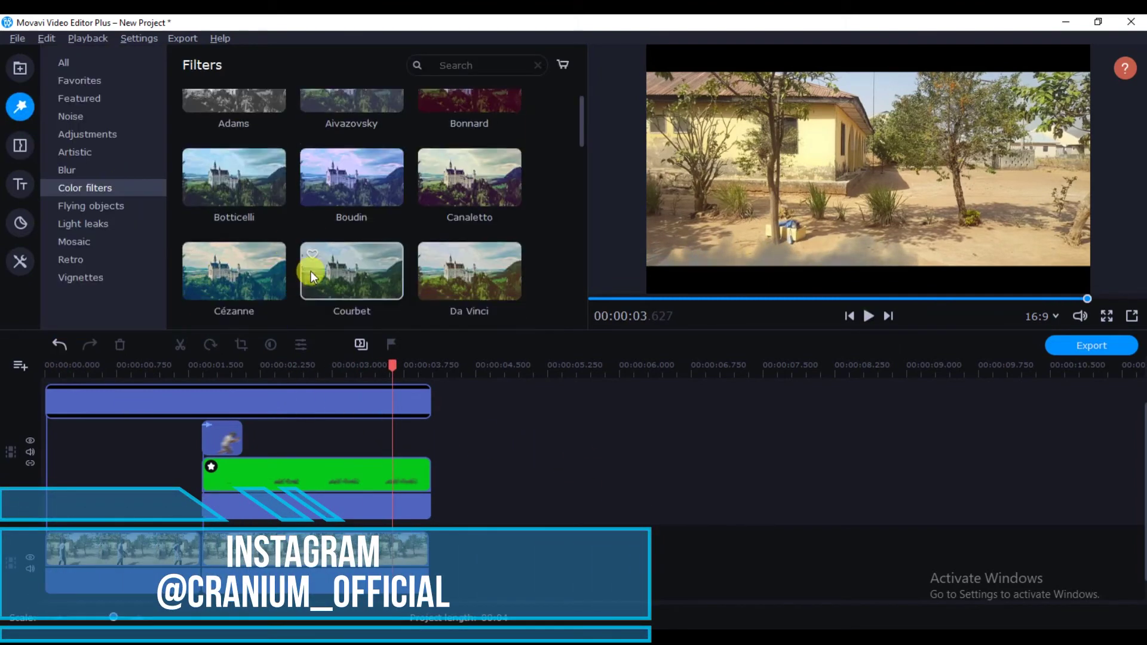
pyautogui.scroll(-5, 332, 293)
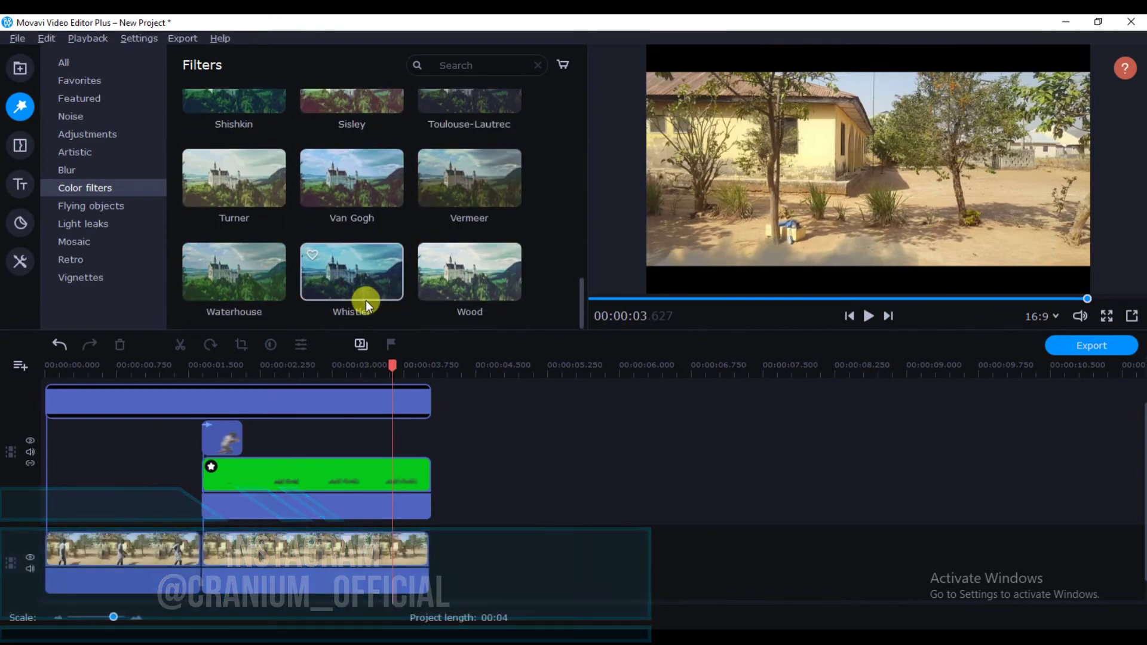
pyautogui.click(155, 550)
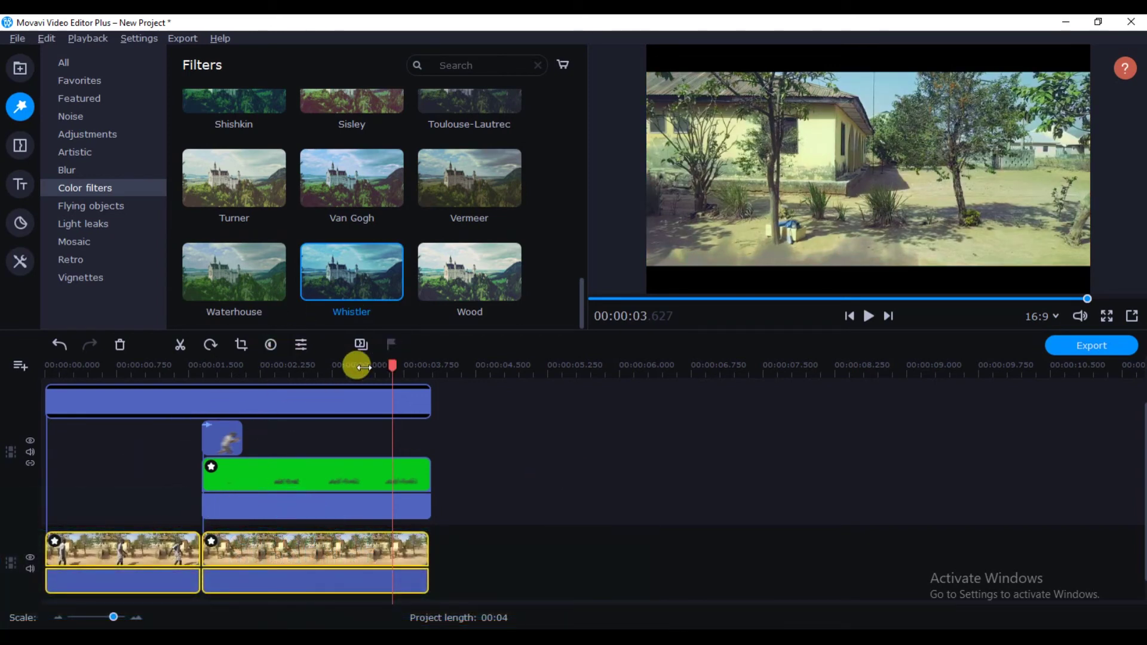
pyautogui.press('Home')
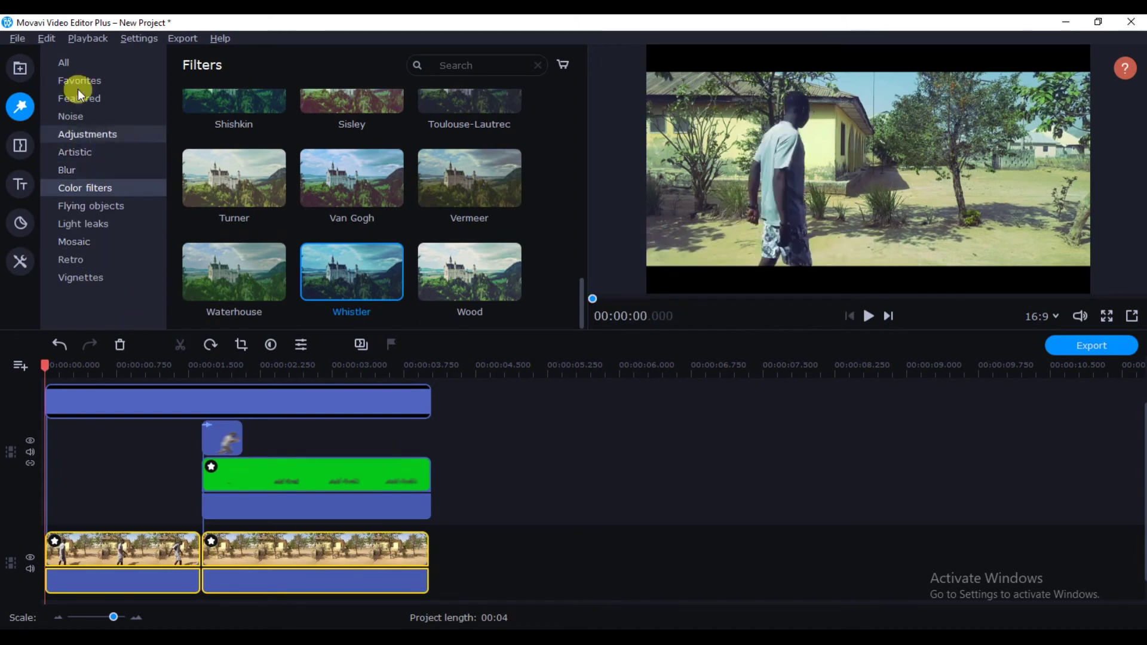
# Step: Add the Camera shake filter to the actor clips and lower its strength to 10%
pyautogui.click(81, 98)
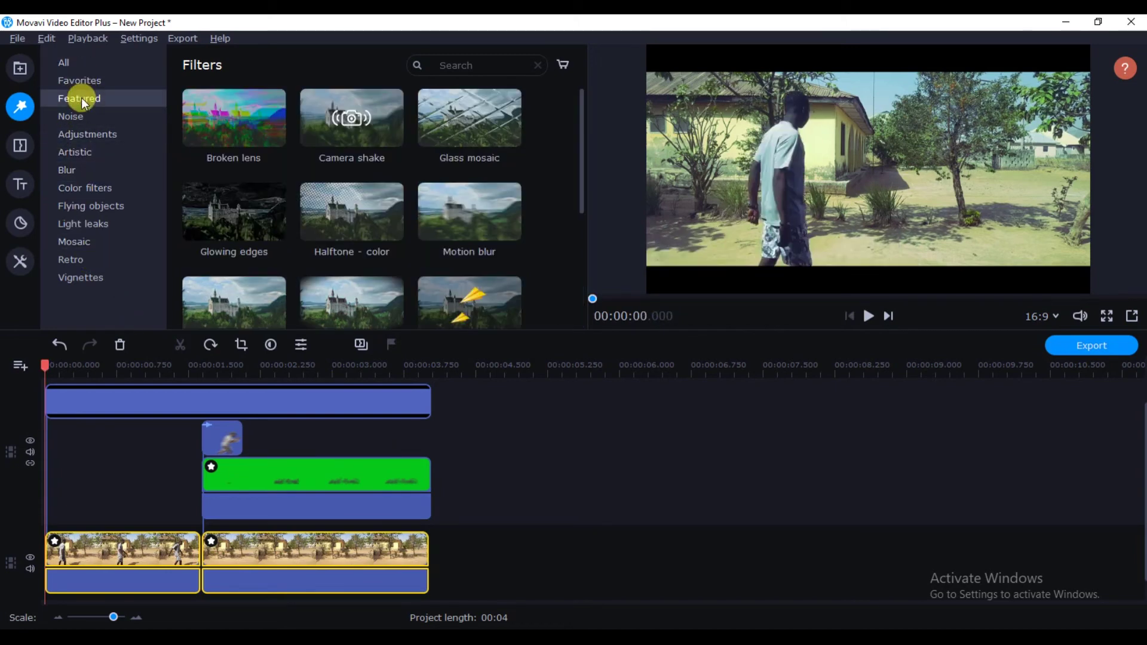
pyautogui.click(55, 542)
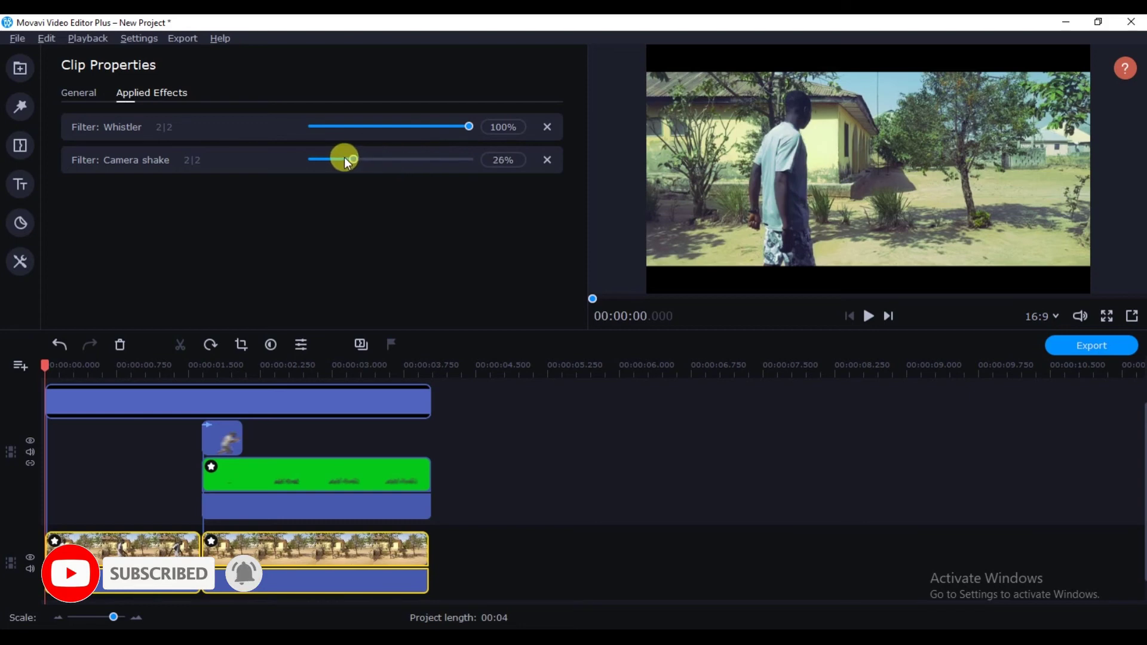
pyautogui.moveTo(330, 158); pyautogui.dragTo(331, 163)
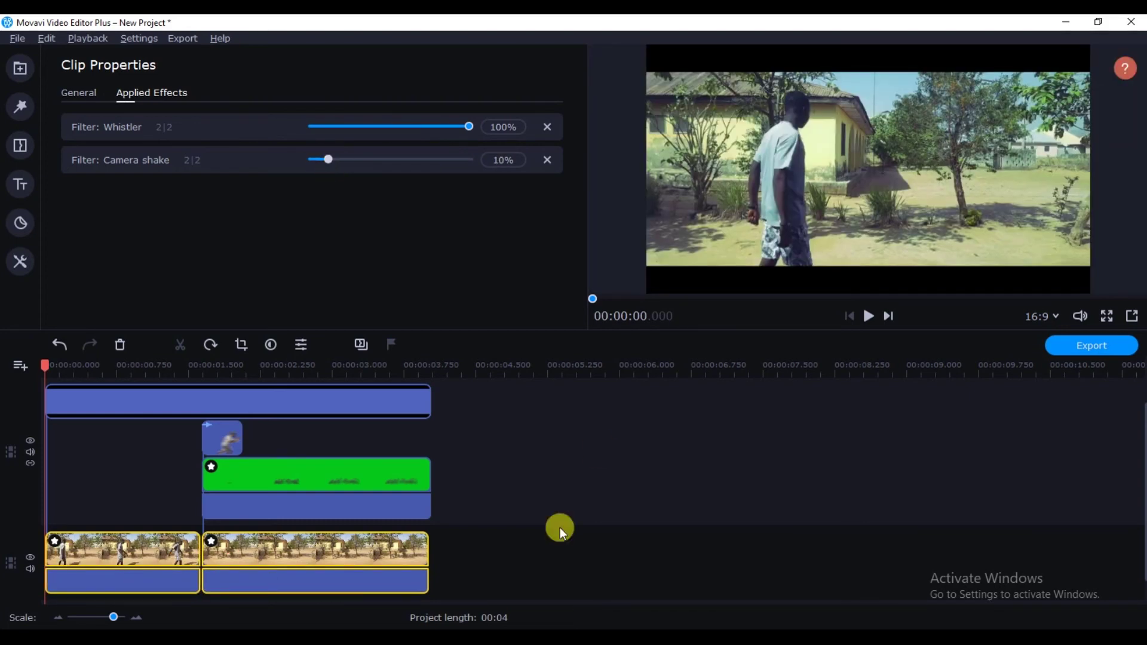
pyautogui.click(332, 423)
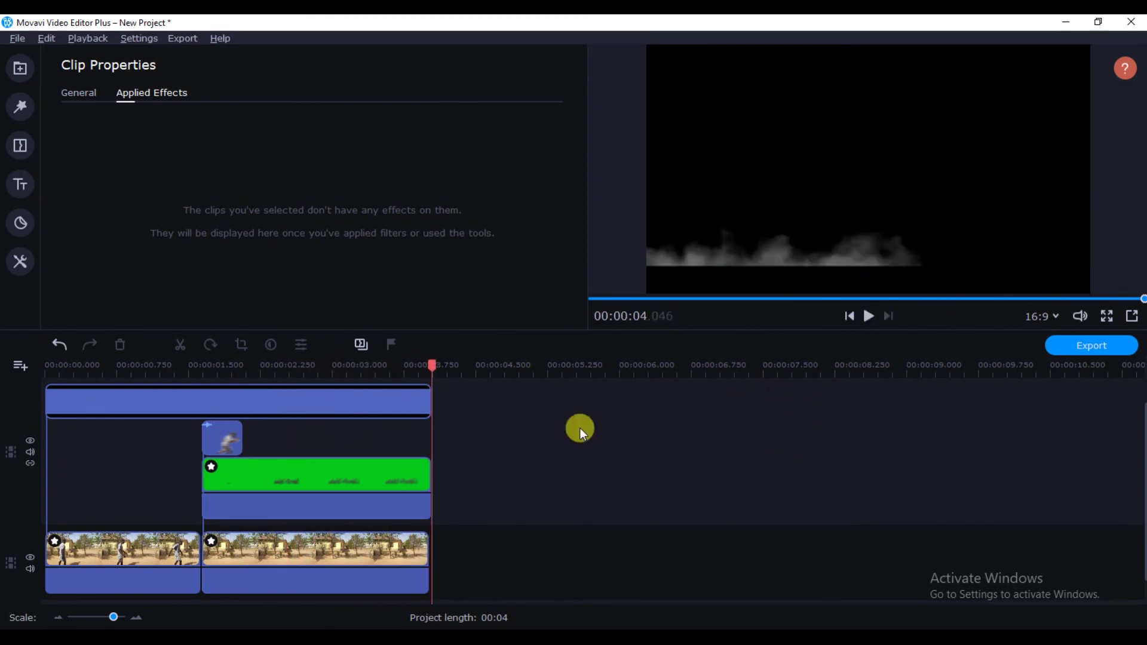
# Step: Export the project as a 1920x1080 MP4 titled 'SONIC'
pyautogui.click(1065, 352)
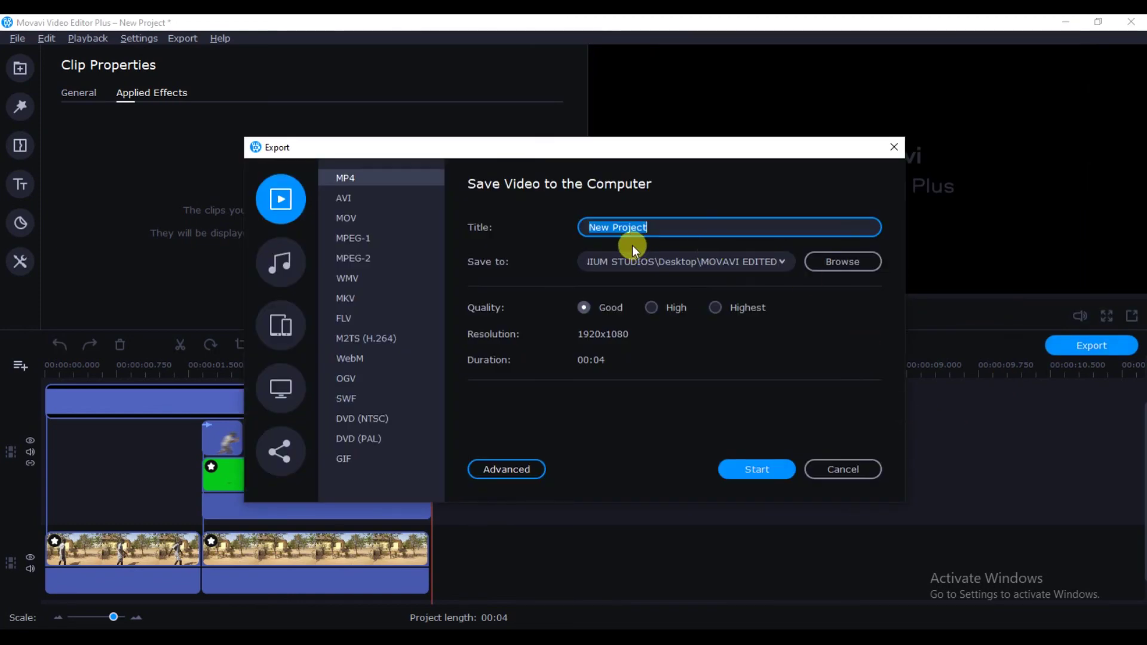
pyautogui.write('so')
pyautogui.click(763, 465)
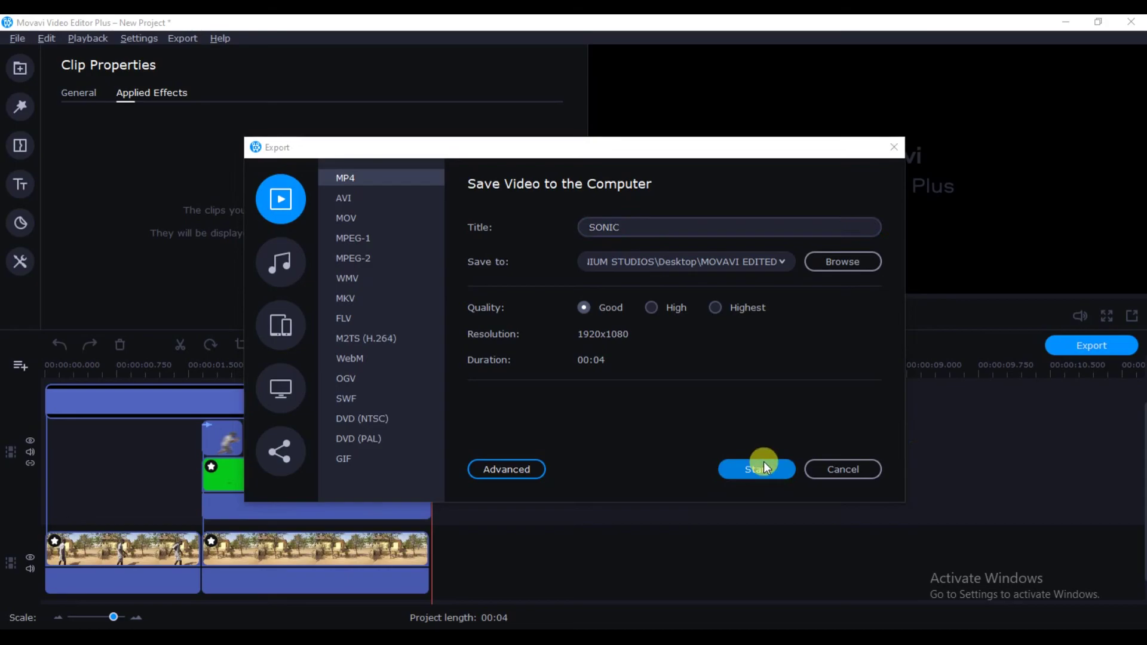